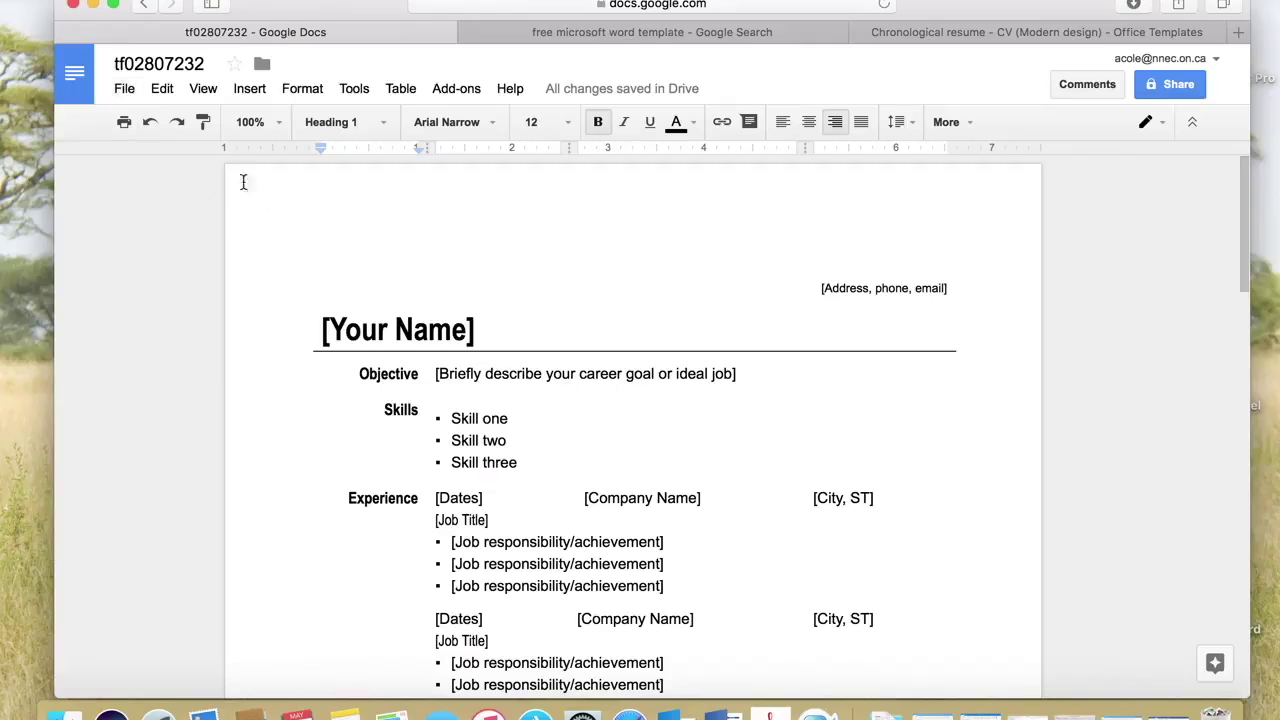
- In Page setup, enter 0.5 inch for the top, bottom, left and right margins and apply
left_click(125, 89)
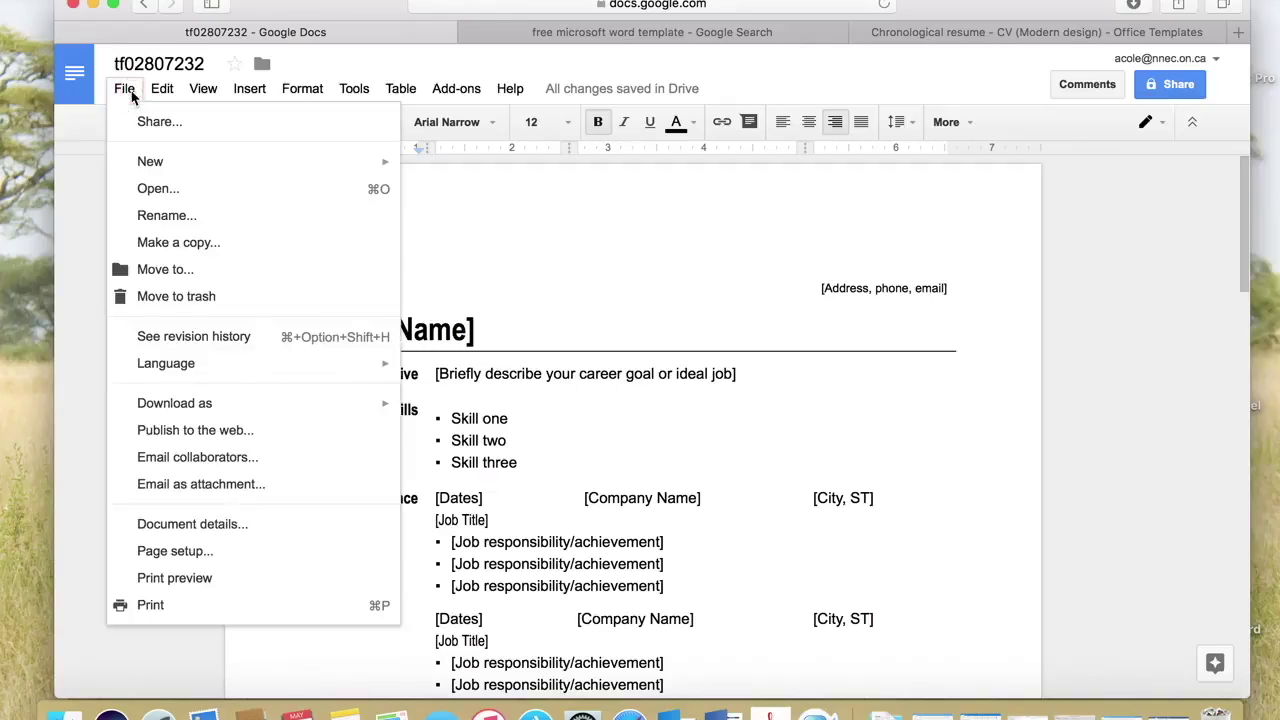
left_click(200, 555)
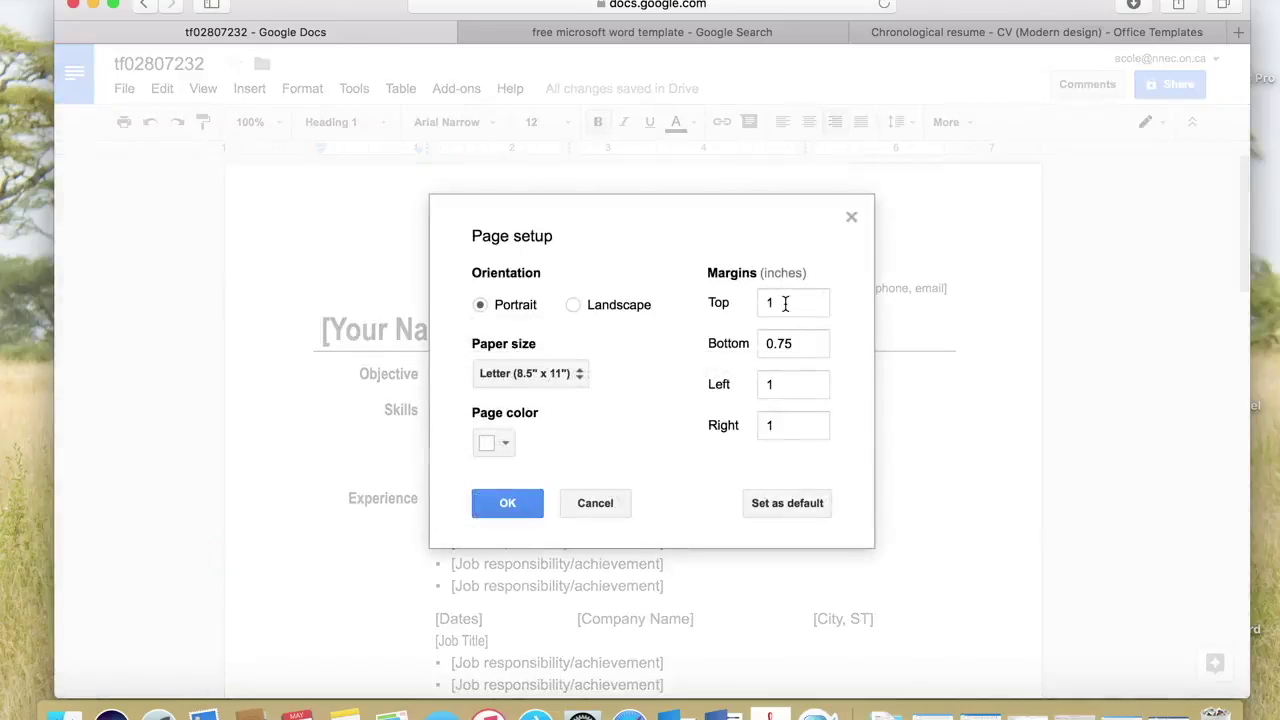
left_click_drag(785, 304, 763, 306)
type("0.5")
left_click_drag(797, 302, 768, 302)
double_click(808, 343)
type("0.5")
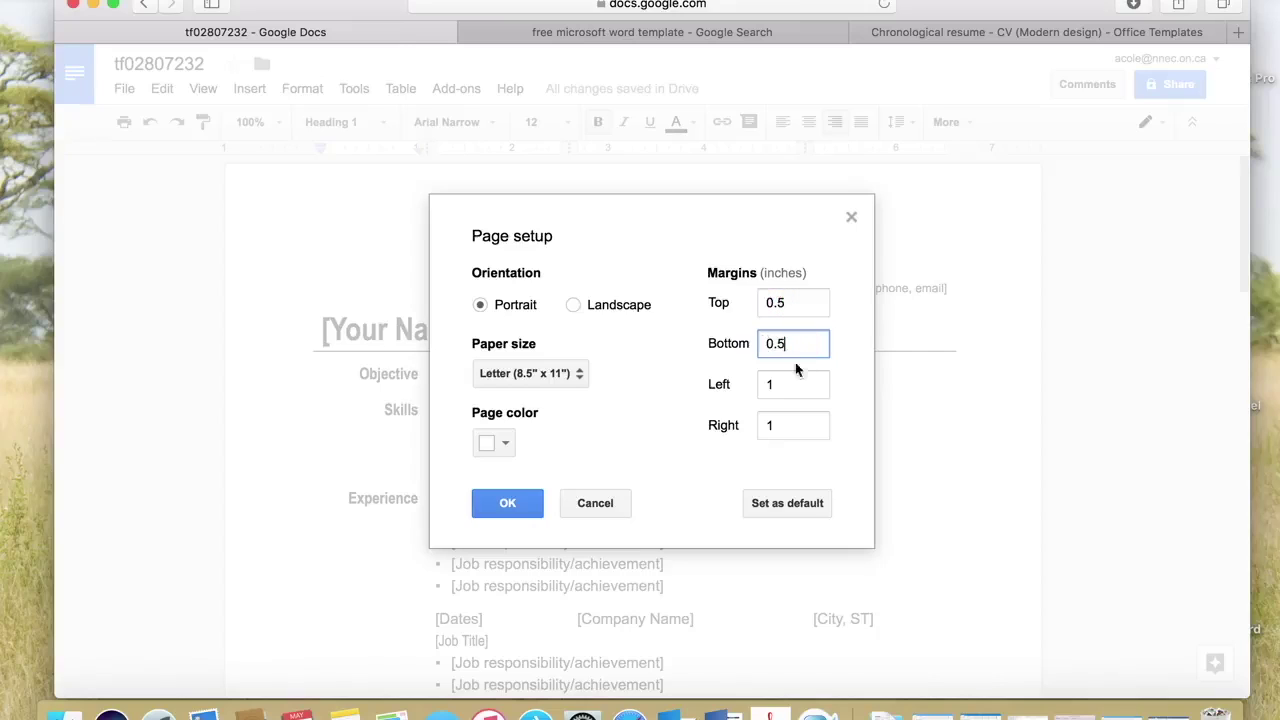
left_click(769, 384)
type("0.5")
double_click(780, 425)
type("0.5")
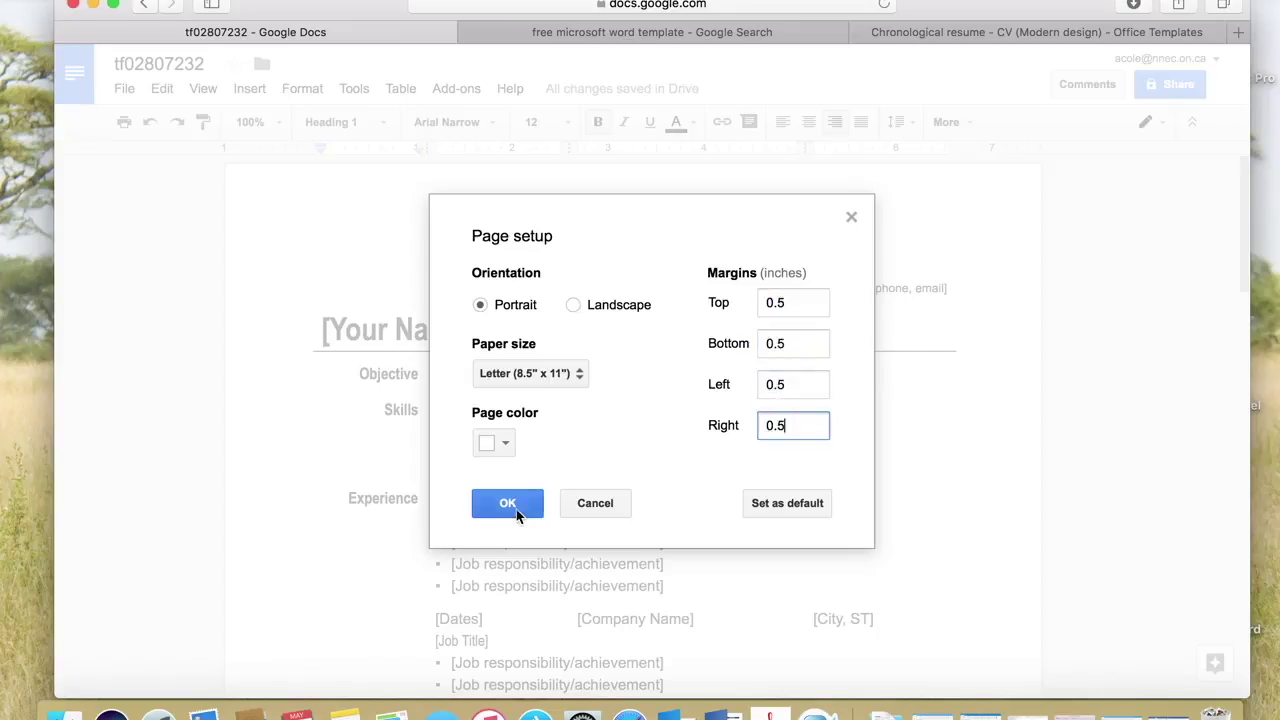
left_click(516, 507)
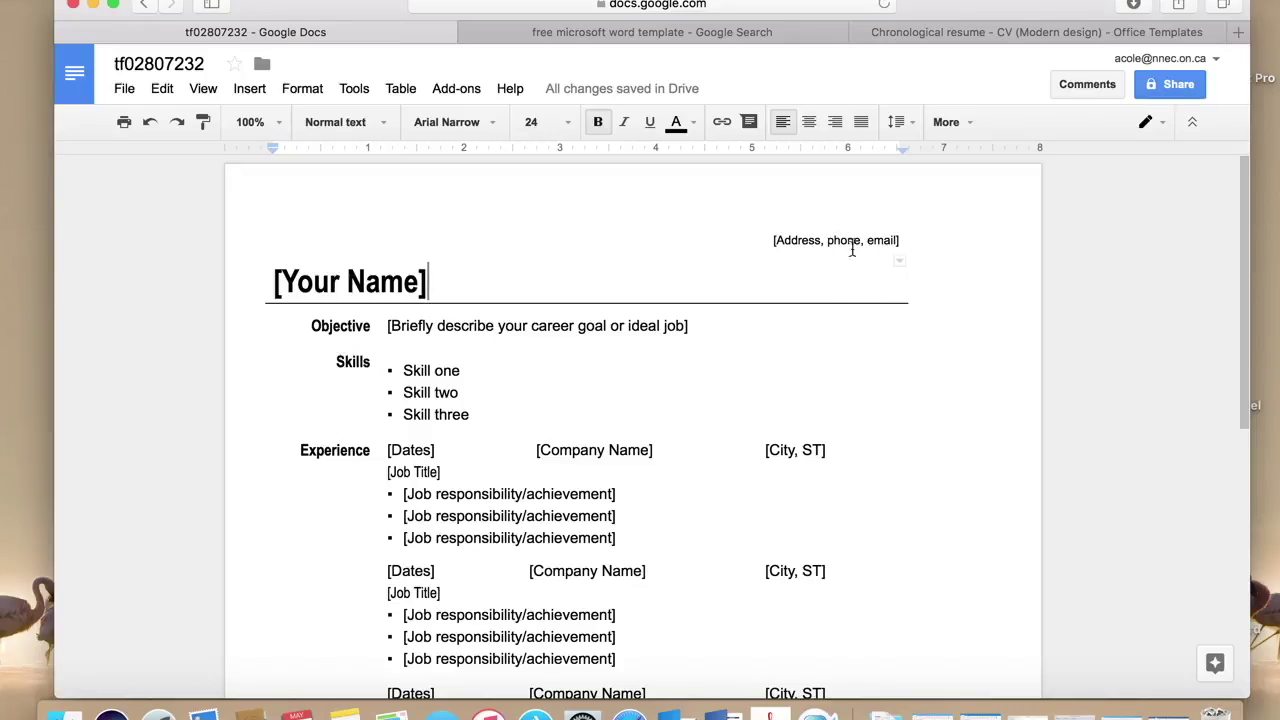
- Insert a column to the right of the table below [Your Name]
left_click(851, 303)
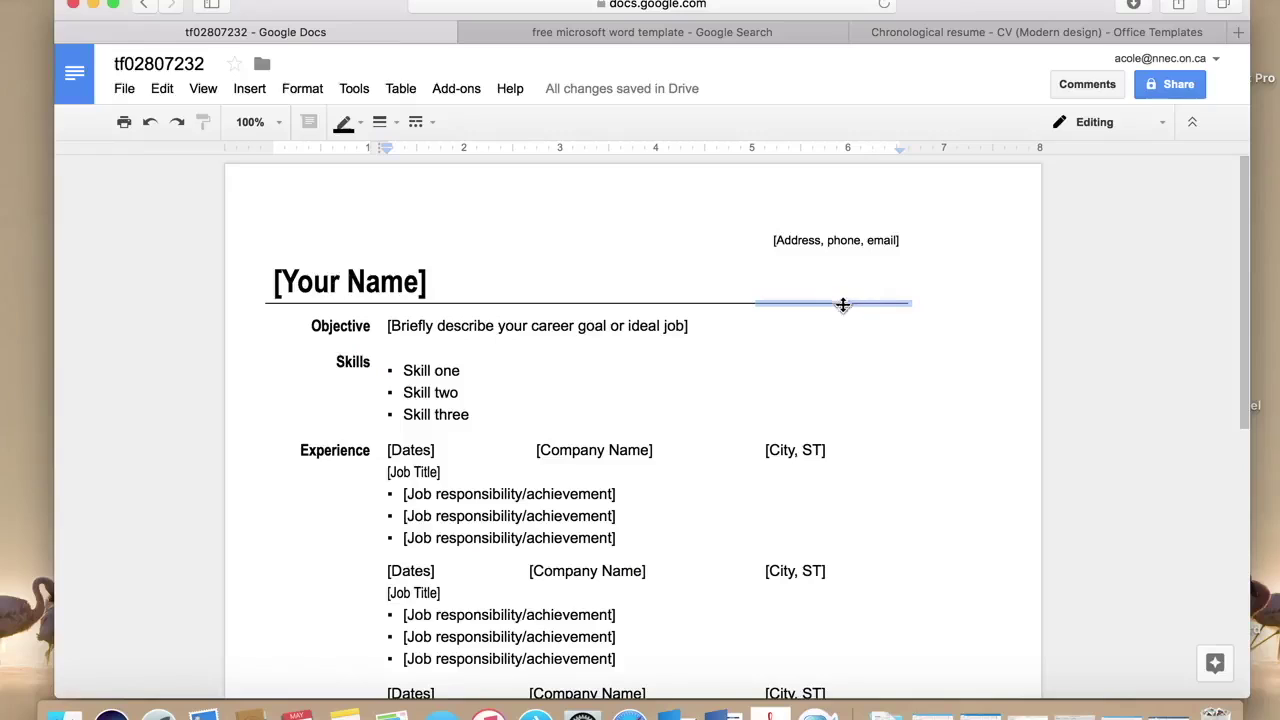
right_click(848, 301)
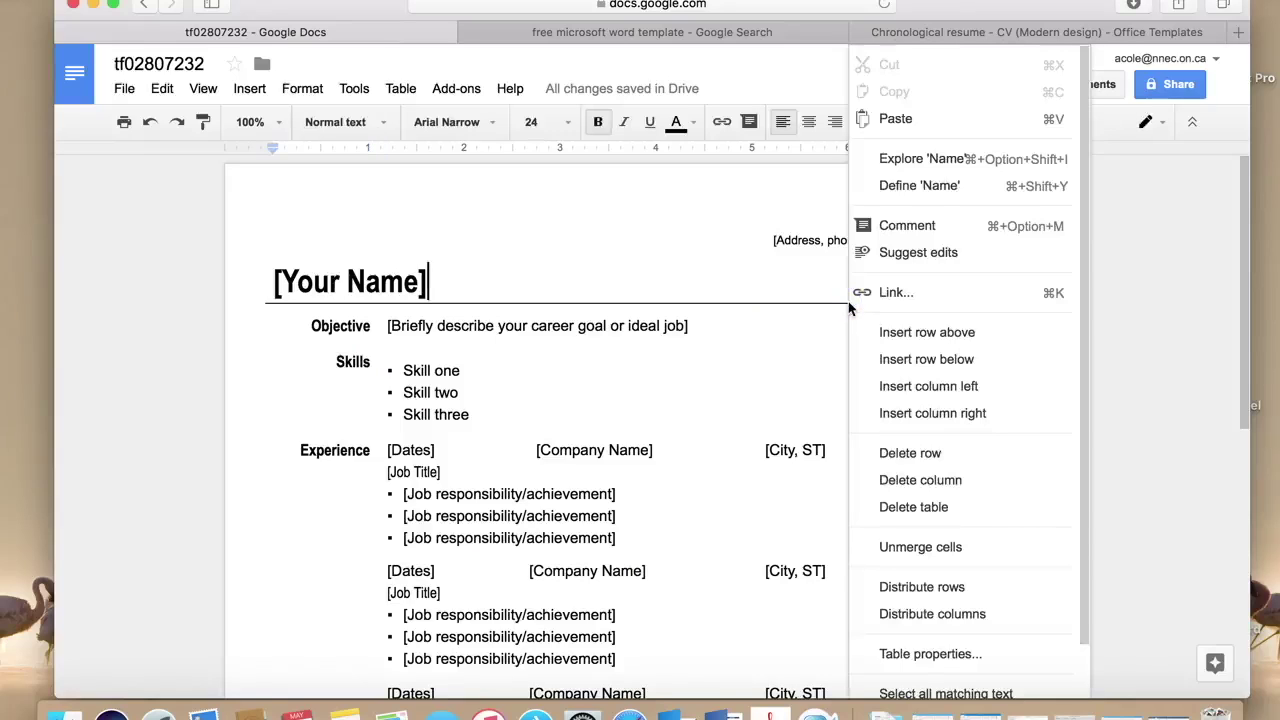
left_click(950, 413)
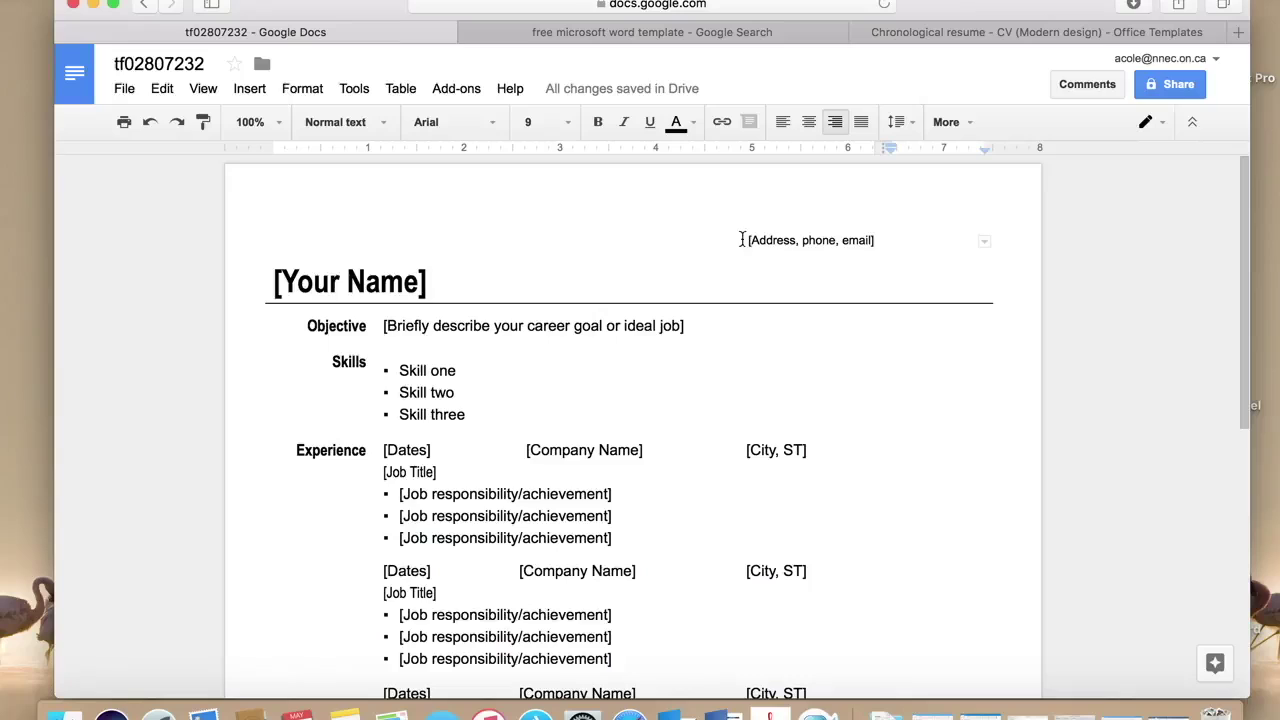
- Select the [Address, phone, email] row across the table and merge its cells into one
left_click(744, 239)
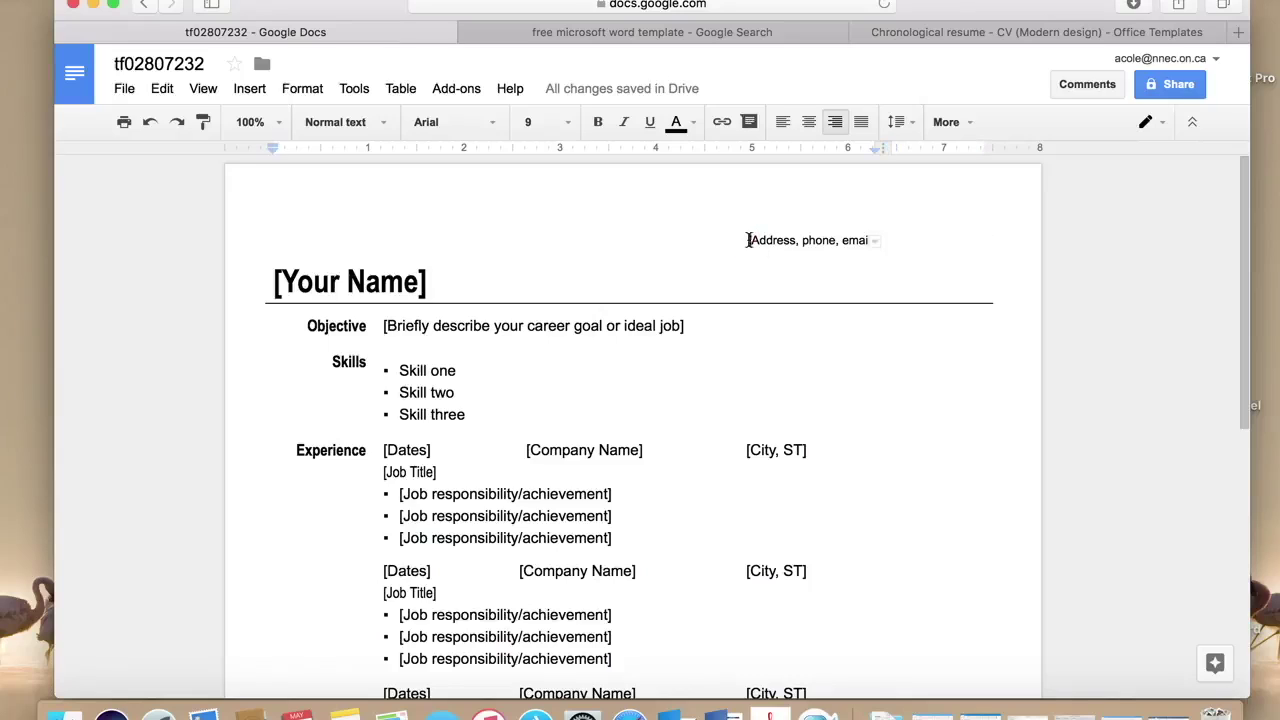
left_click(745, 239)
left_click_drag(745, 239, 951, 240)
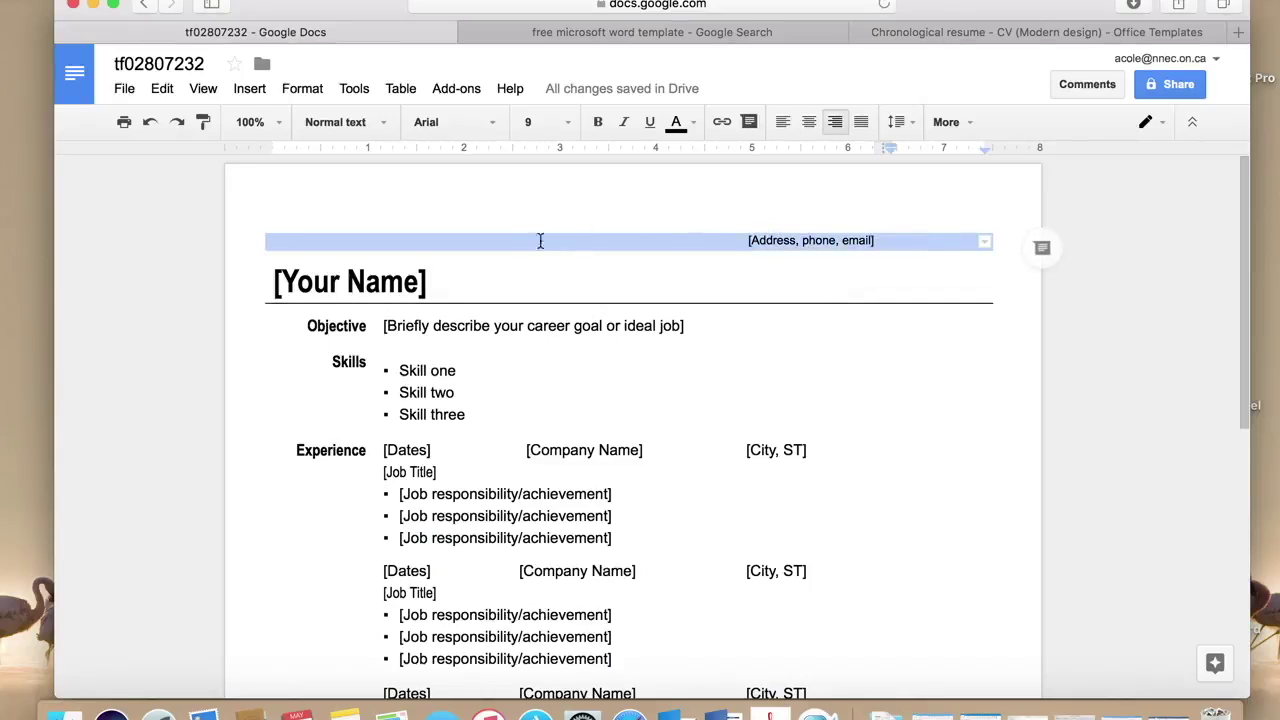
right_click(892, 243)
right_click(892, 243)
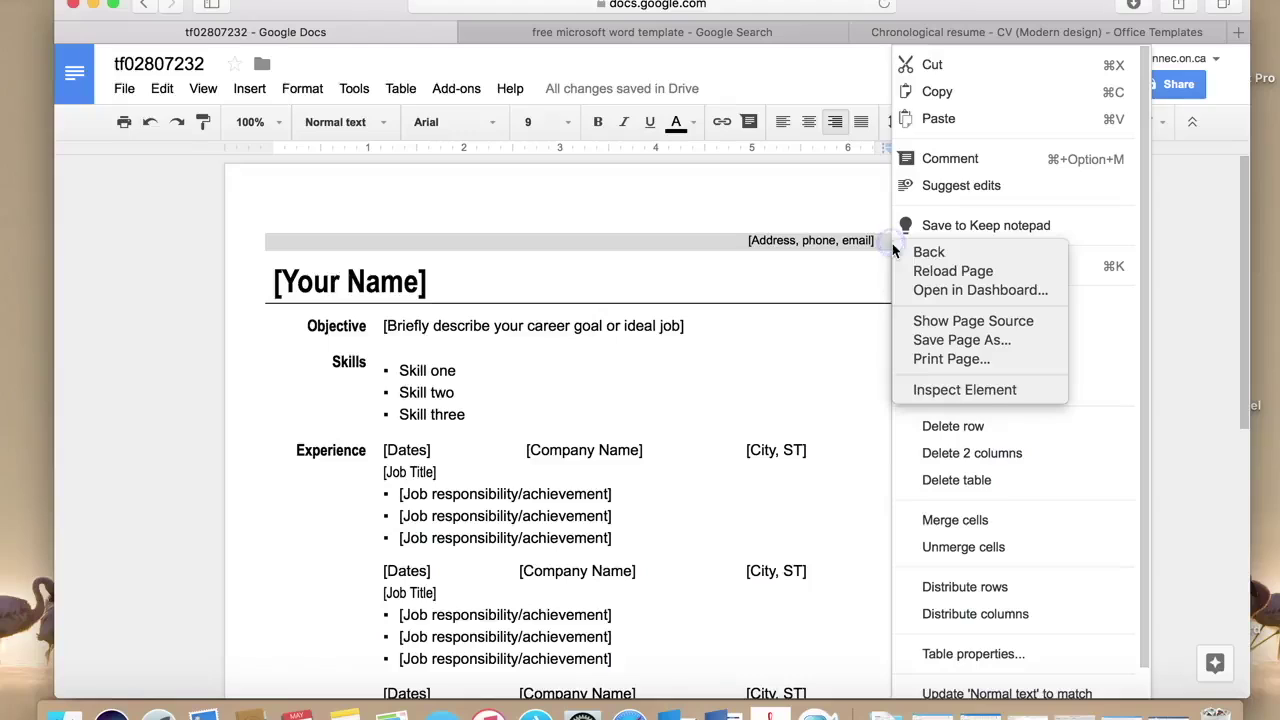
left_click(989, 524)
left_click(980, 521)
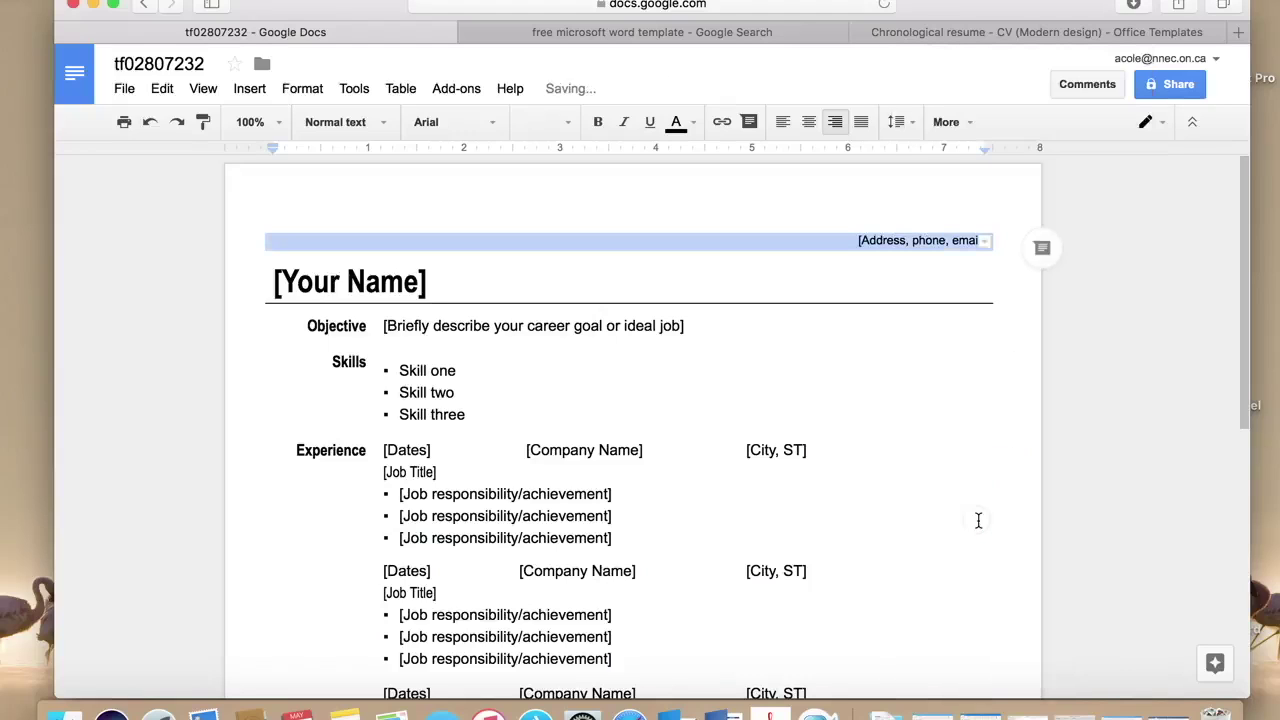
left_click(944, 275)
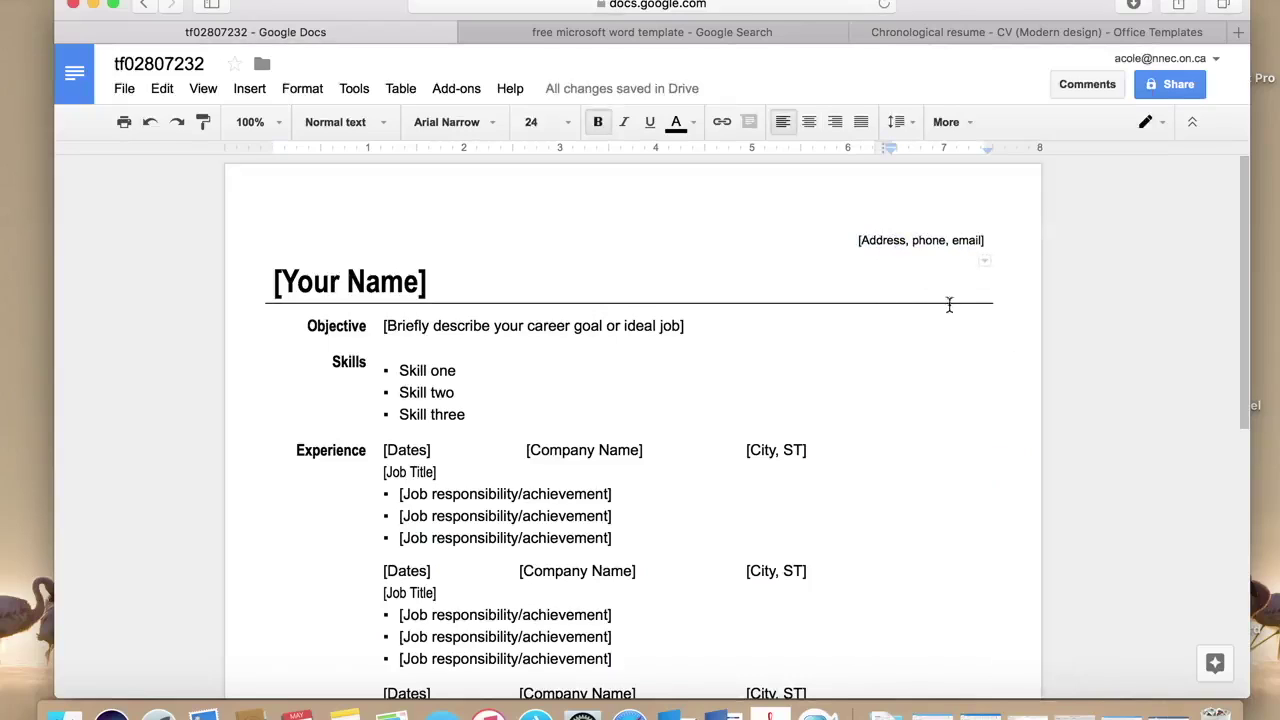
- Select the Objective description row out to the right edge and merge its cells
scroll(861, 317, "down", 1)
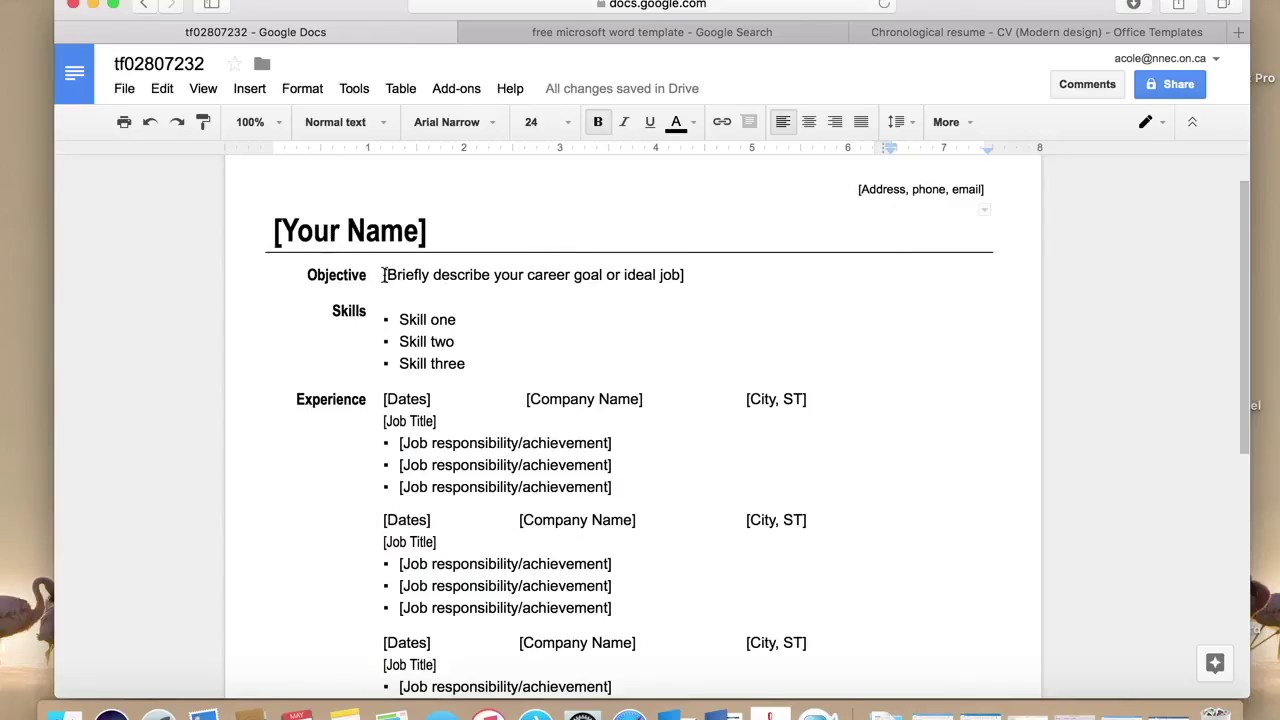
left_click_drag(383, 274, 411, 275)
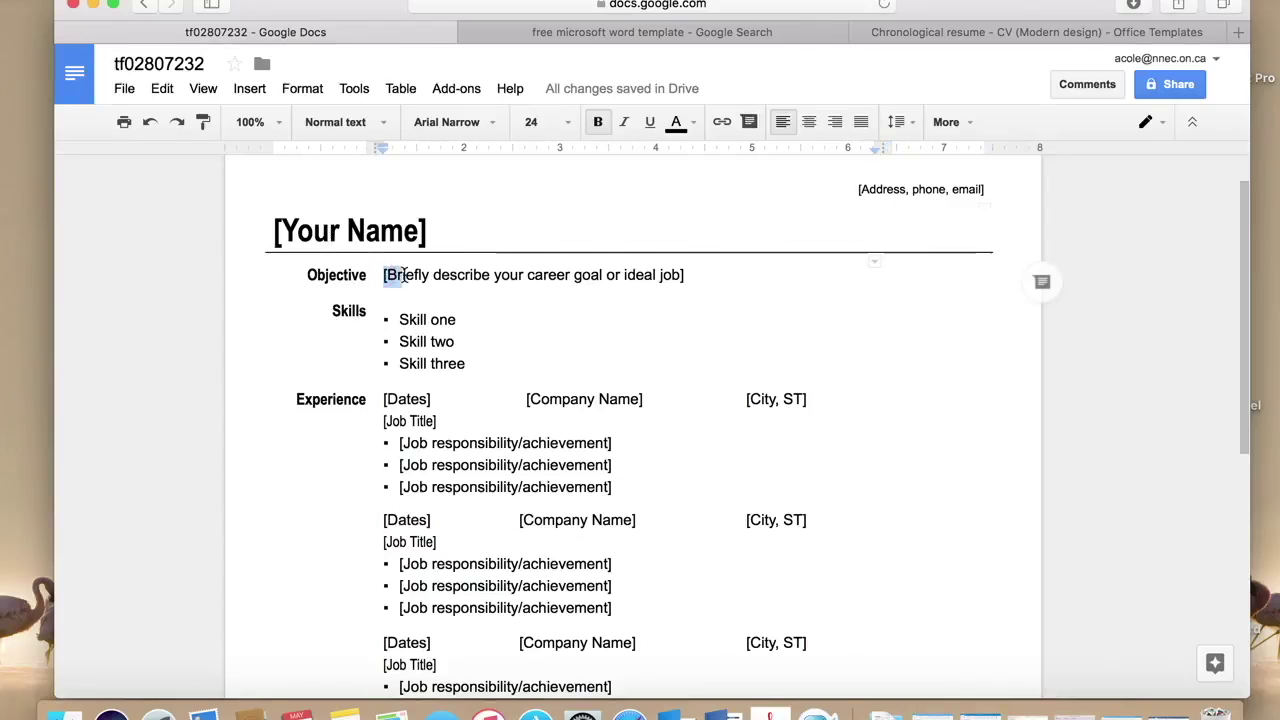
left_click(507, 284)
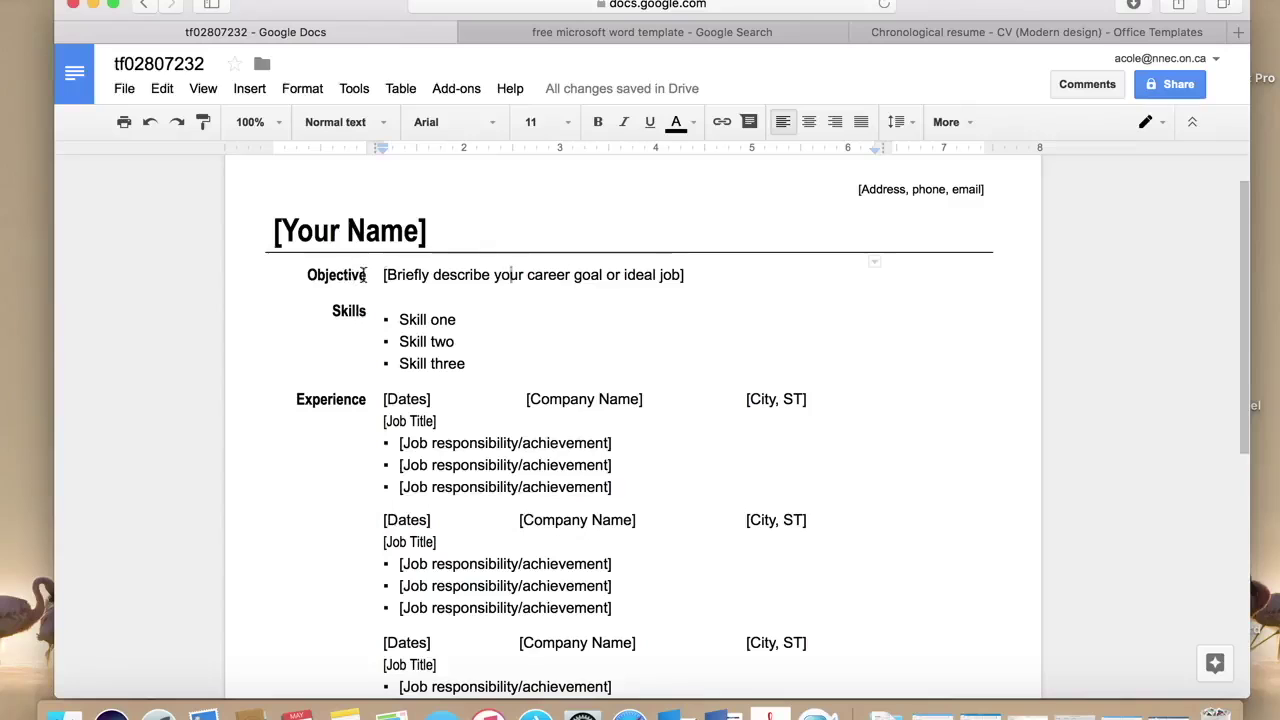
scroll(363, 280, "down", 5)
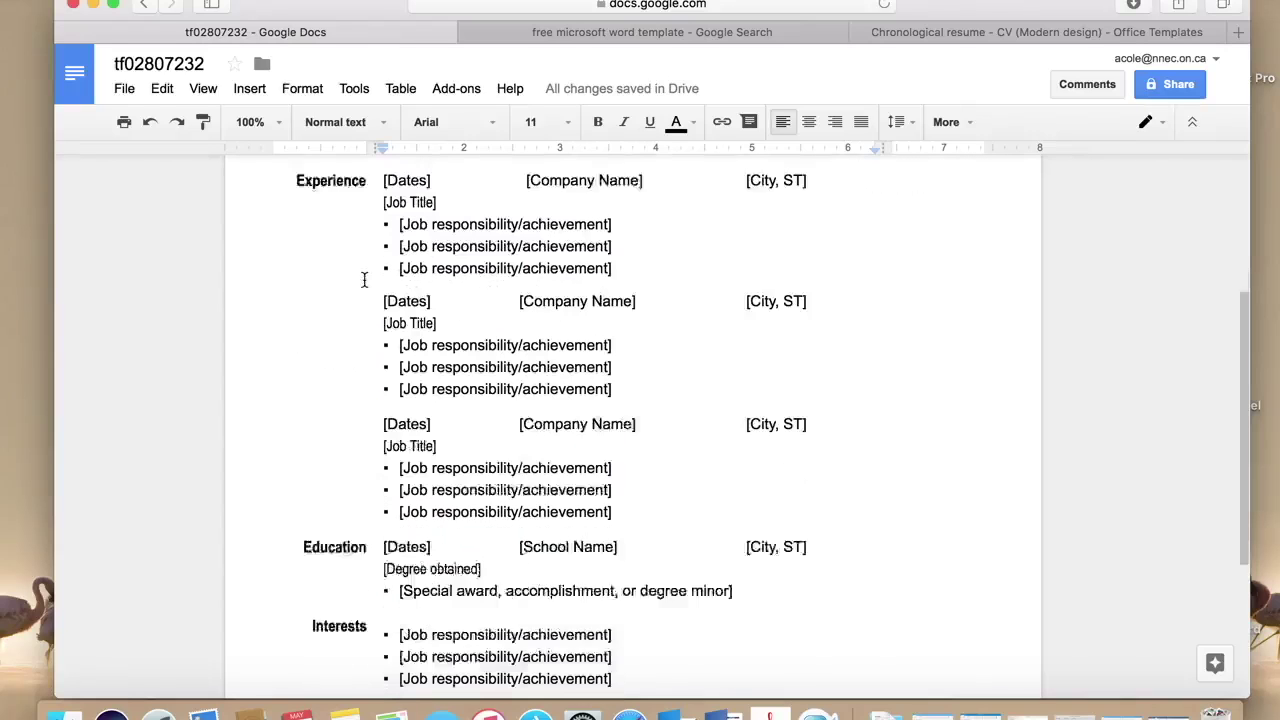
scroll(363, 286, "up", 10)
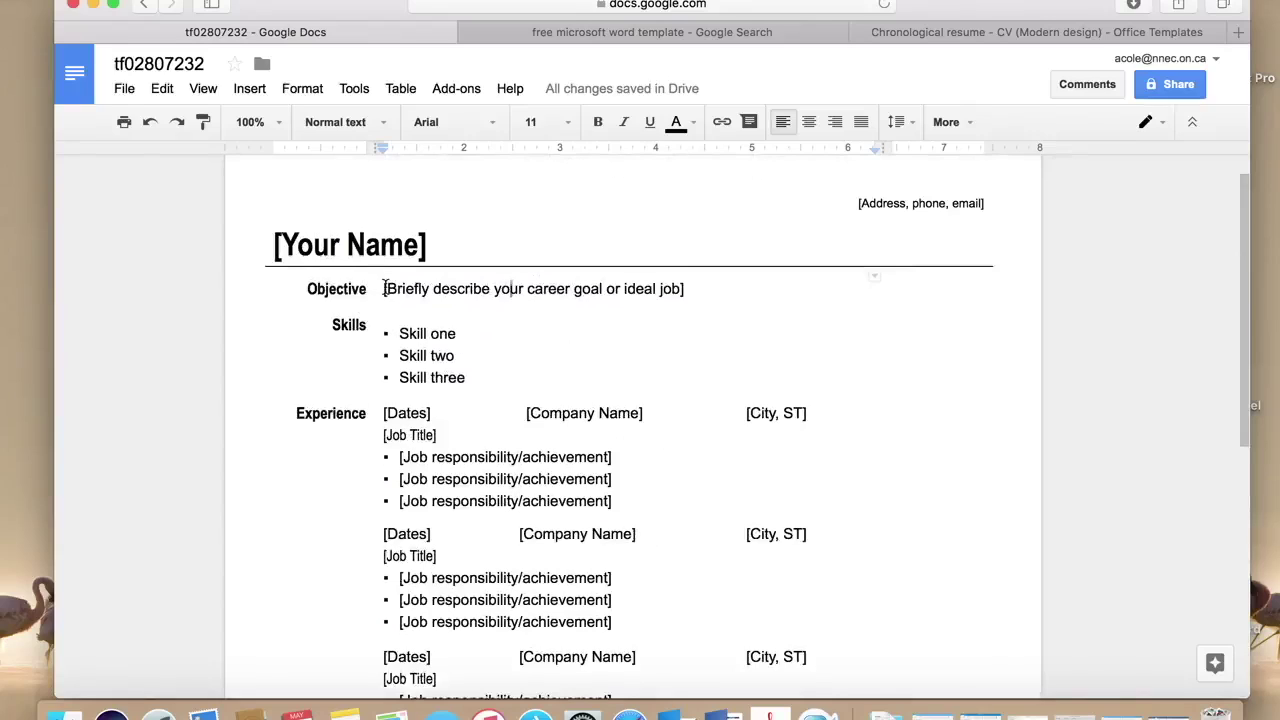
left_click(385, 288)
left_click_drag(383, 289, 940, 286)
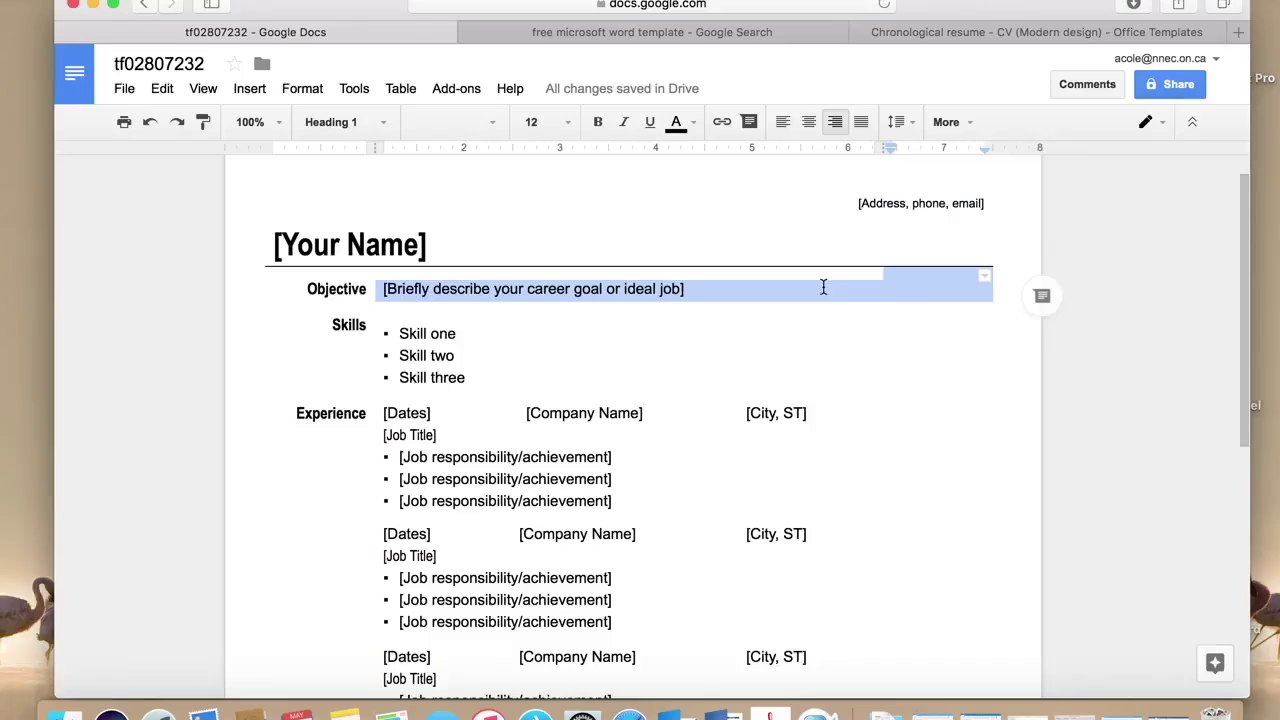
right_click(924, 287)
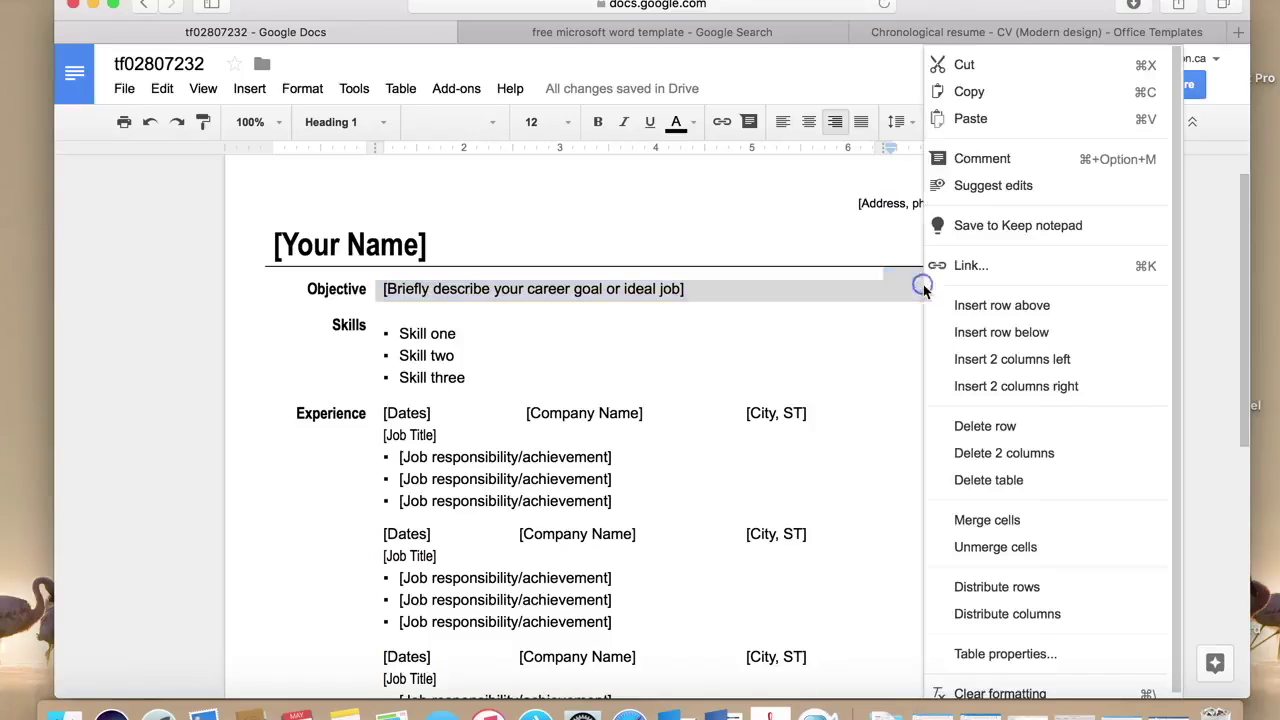
left_click(985, 519)
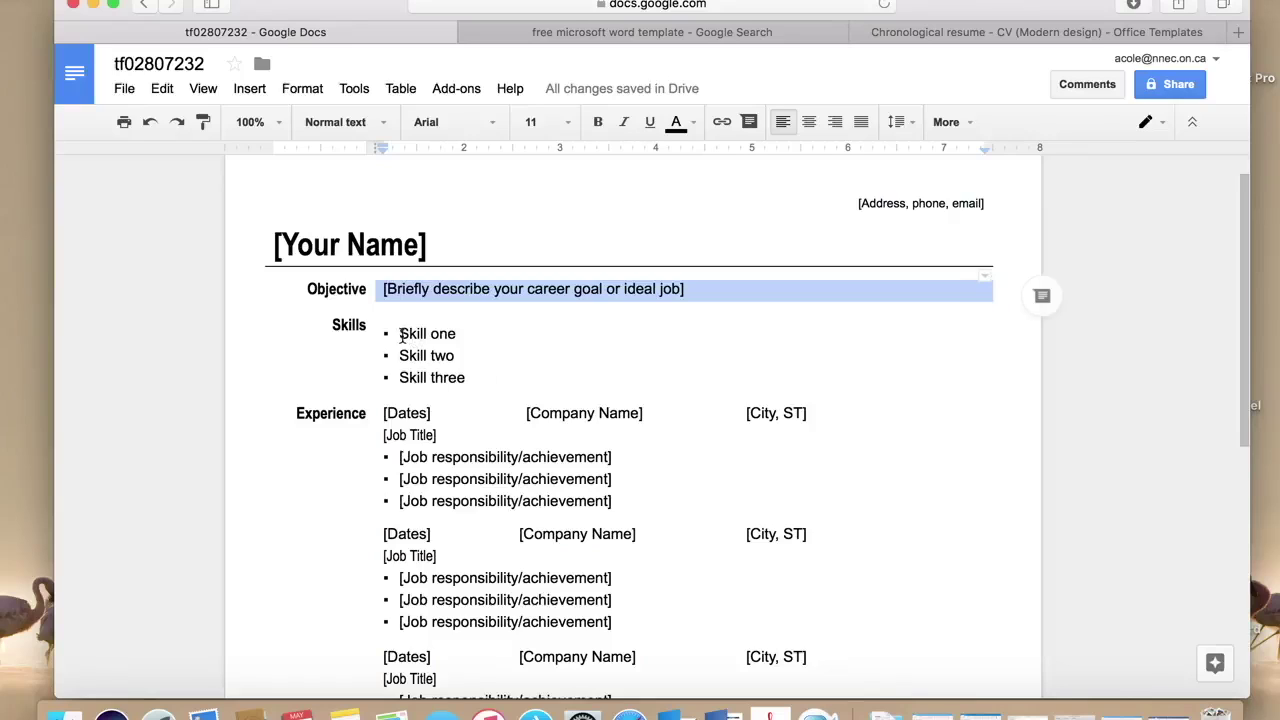
- Merge the cells of the Skills row holding the three skill lines
left_click_drag(401, 335, 864, 366)
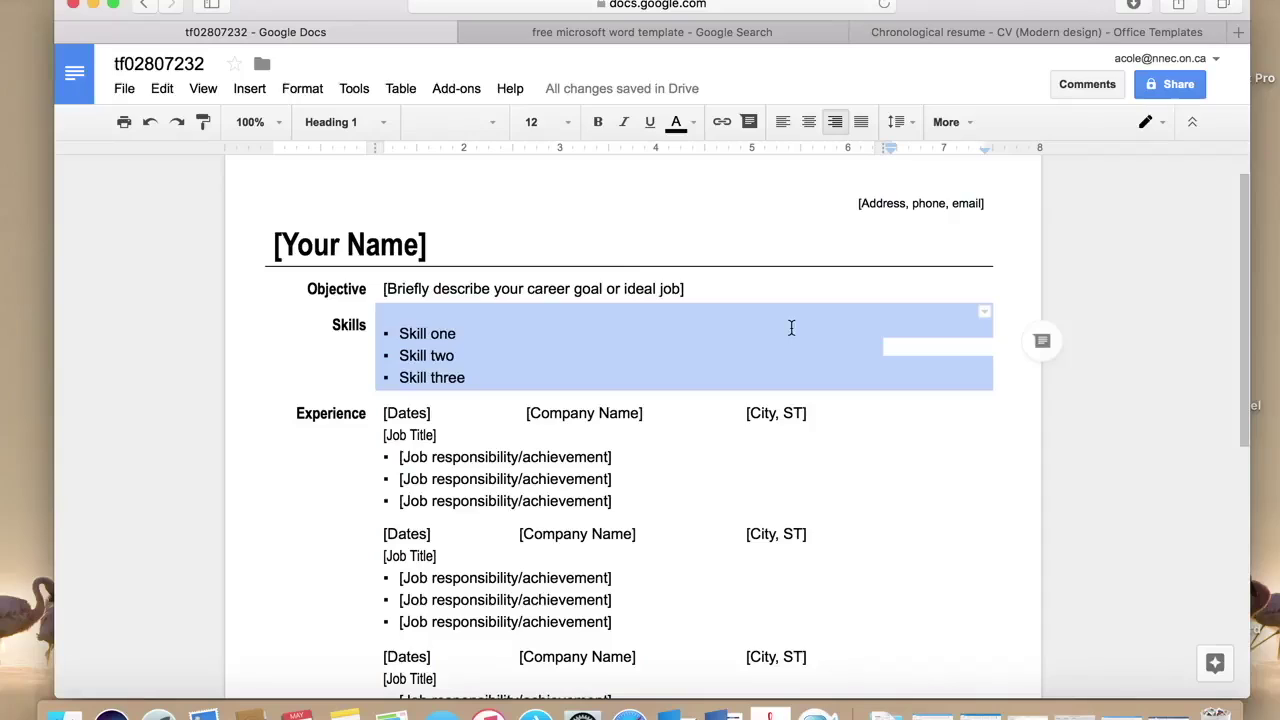
right_click(945, 374)
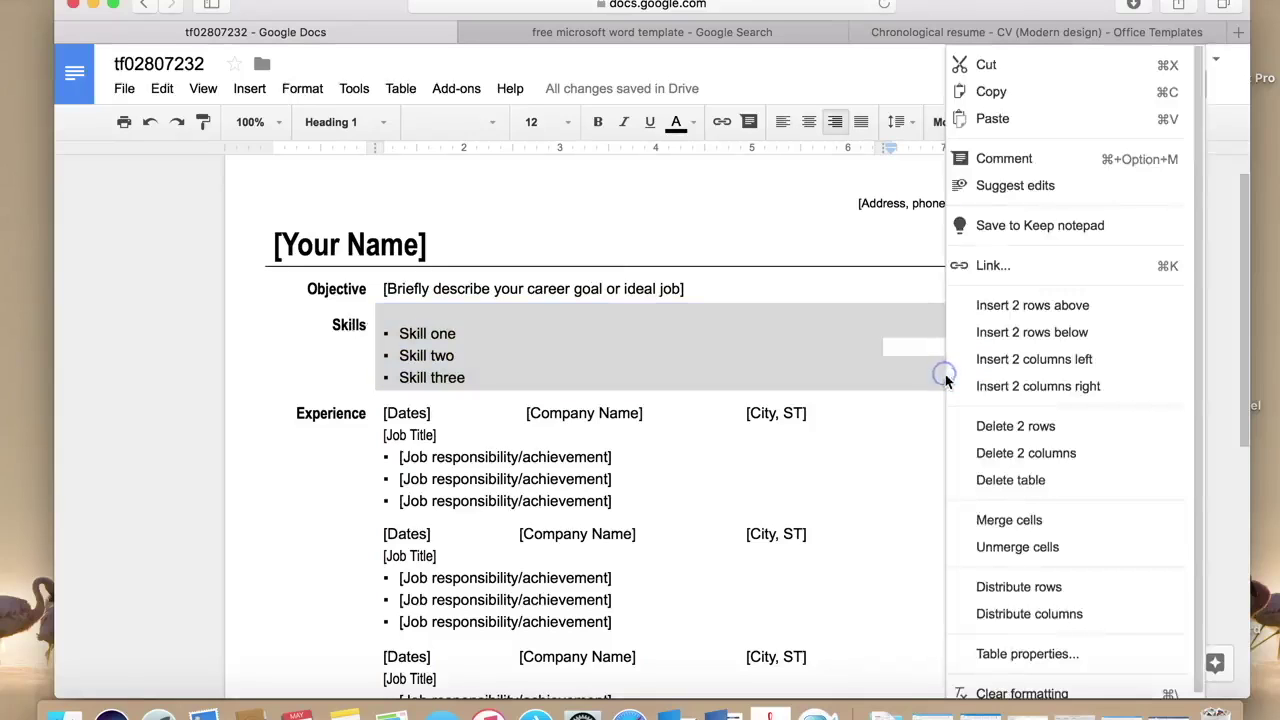
left_click(1035, 519)
left_click(493, 327)
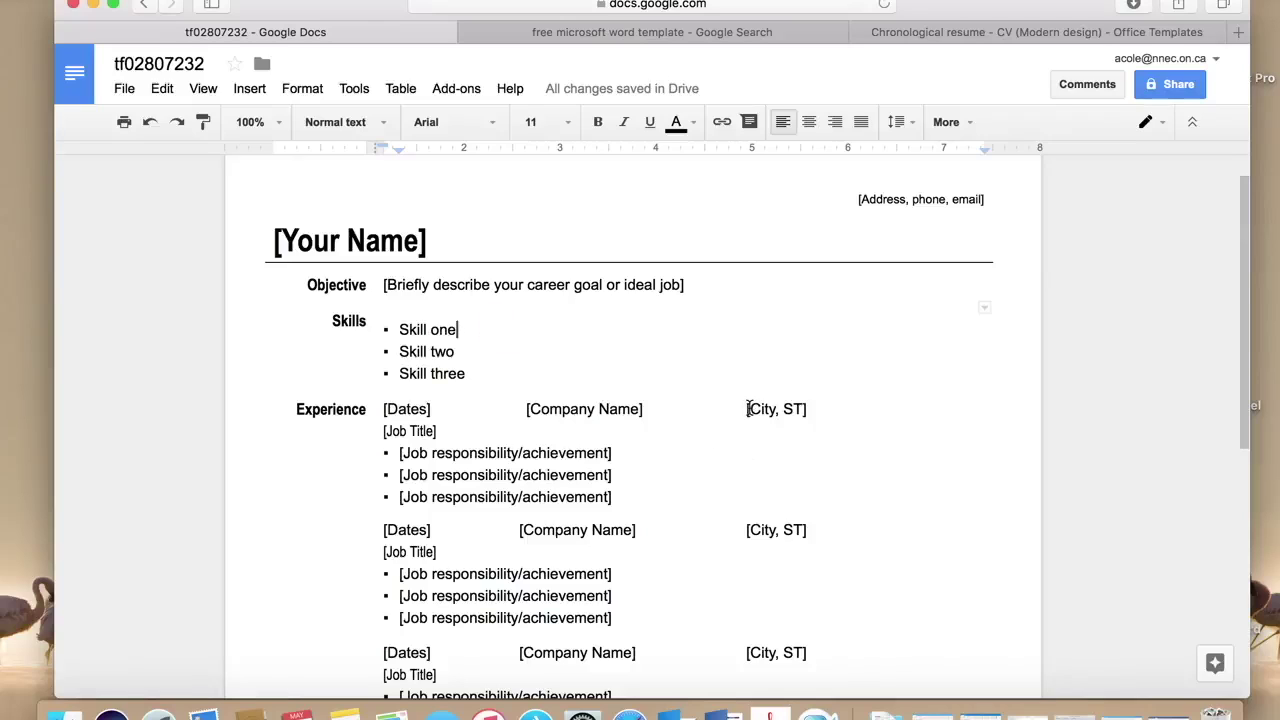
- Merge the first Experience entry's [City, ST] cells and its Job Title and responsibility cells
left_click_drag(747, 409, 904, 408)
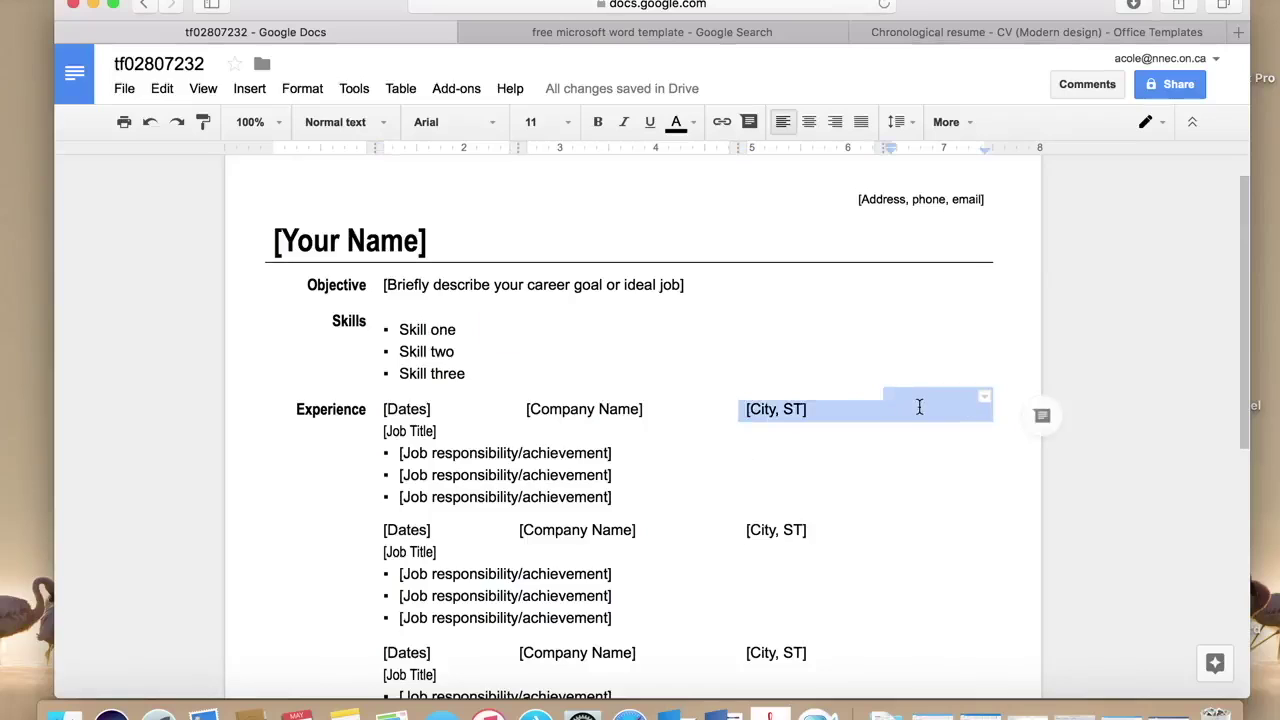
right_click(918, 407)
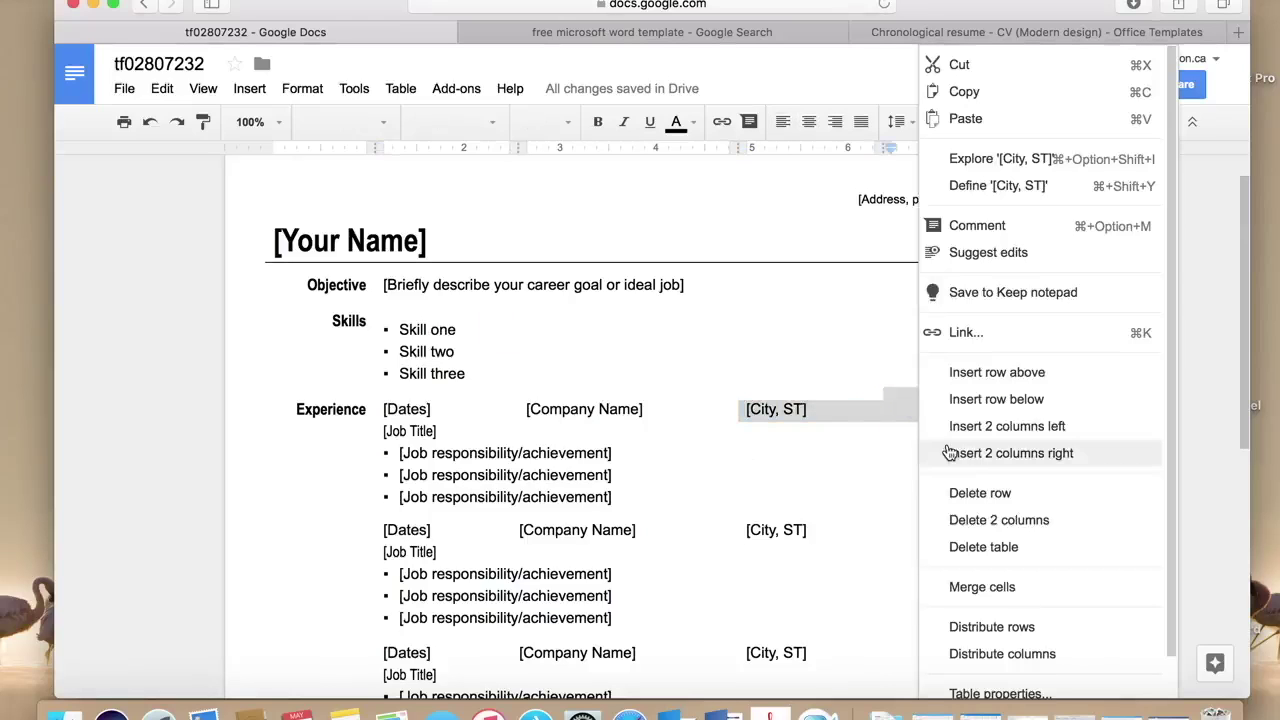
left_click(1008, 590)
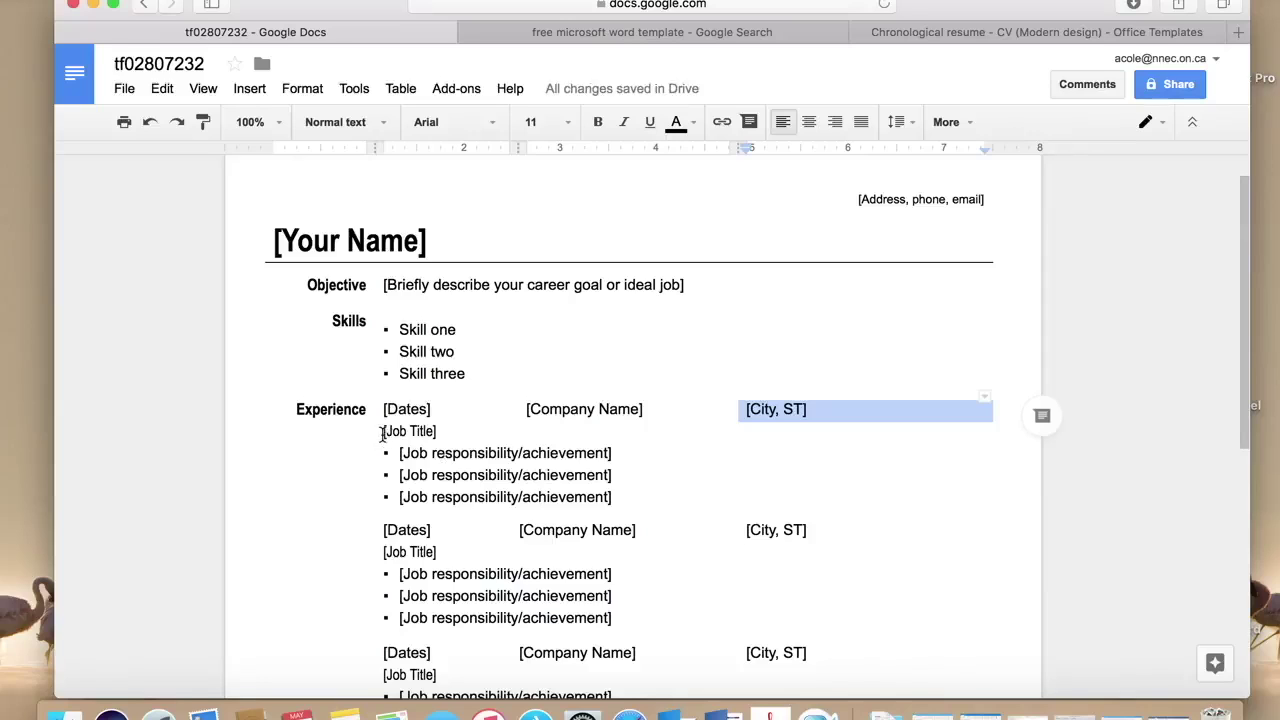
left_click_drag(383, 432, 938, 490)
right_click(938, 490)
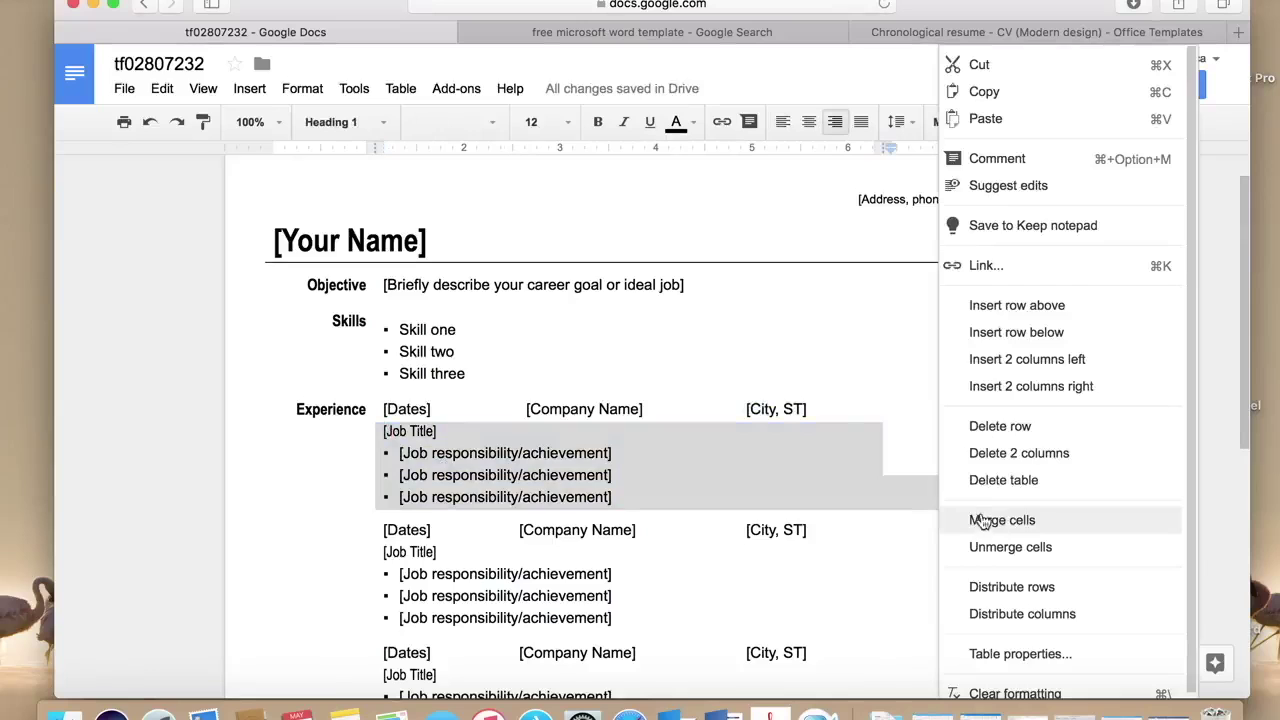
left_click(980, 514)
scroll(846, 489, "down", 5)
- Merge the second Experience entry's [City, ST] cells and its job detail cells
scroll(654, 366, "up", 2)
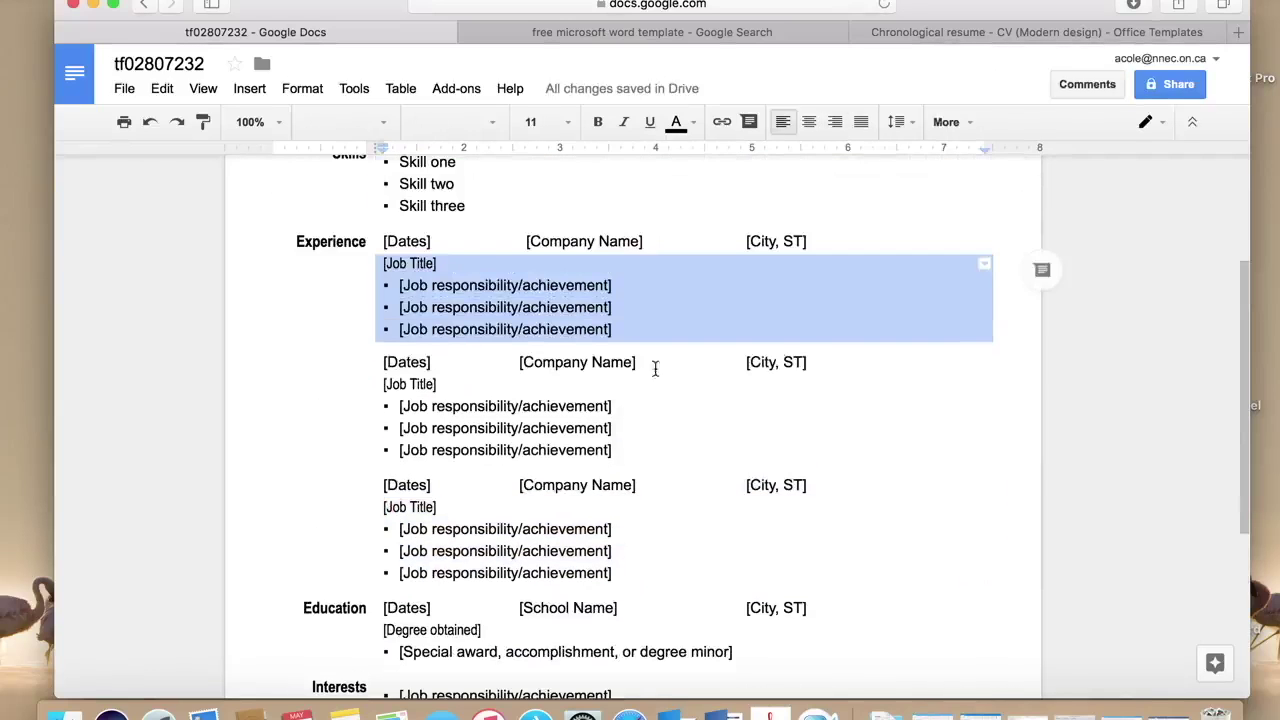
left_click_drag(744, 362, 920, 366)
right_click(920, 366)
left_click(958, 584)
left_click_drag(384, 384, 943, 446)
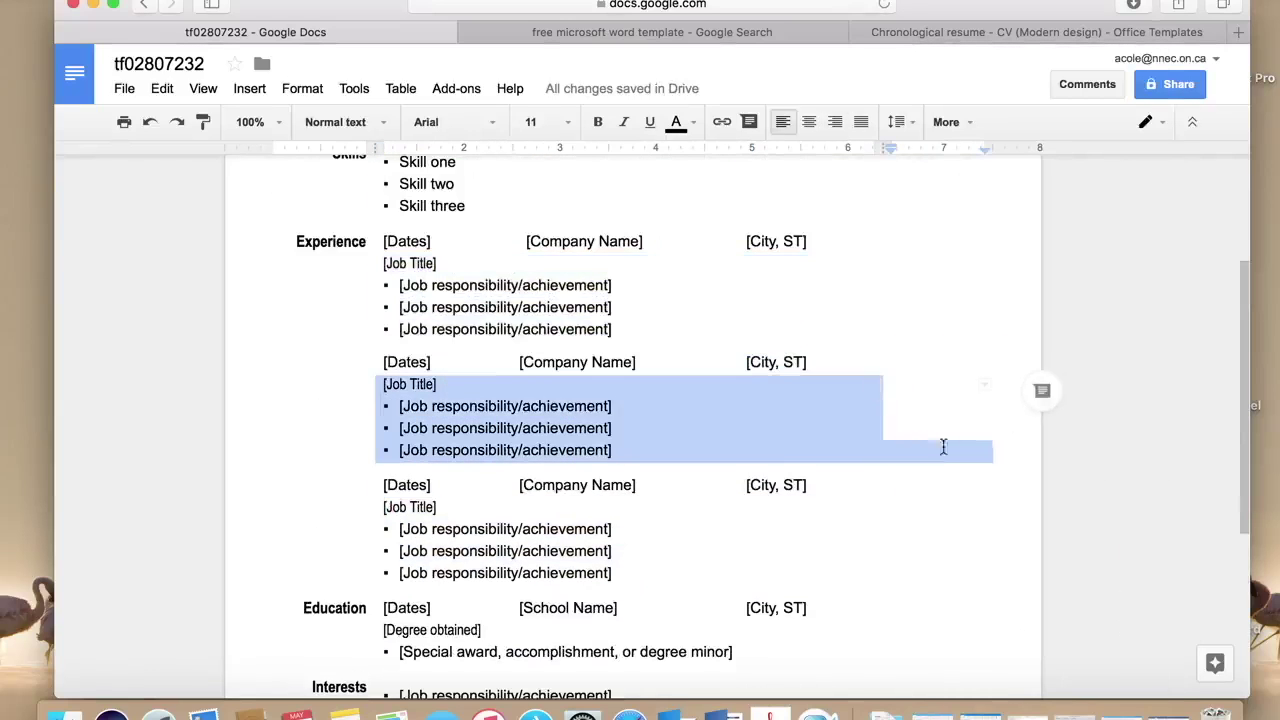
right_click(952, 432)
left_click(1002, 517)
- Merge the third Experience entry's [City, ST] cells and its job detail cells
left_click_drag(851, 483, 949, 486)
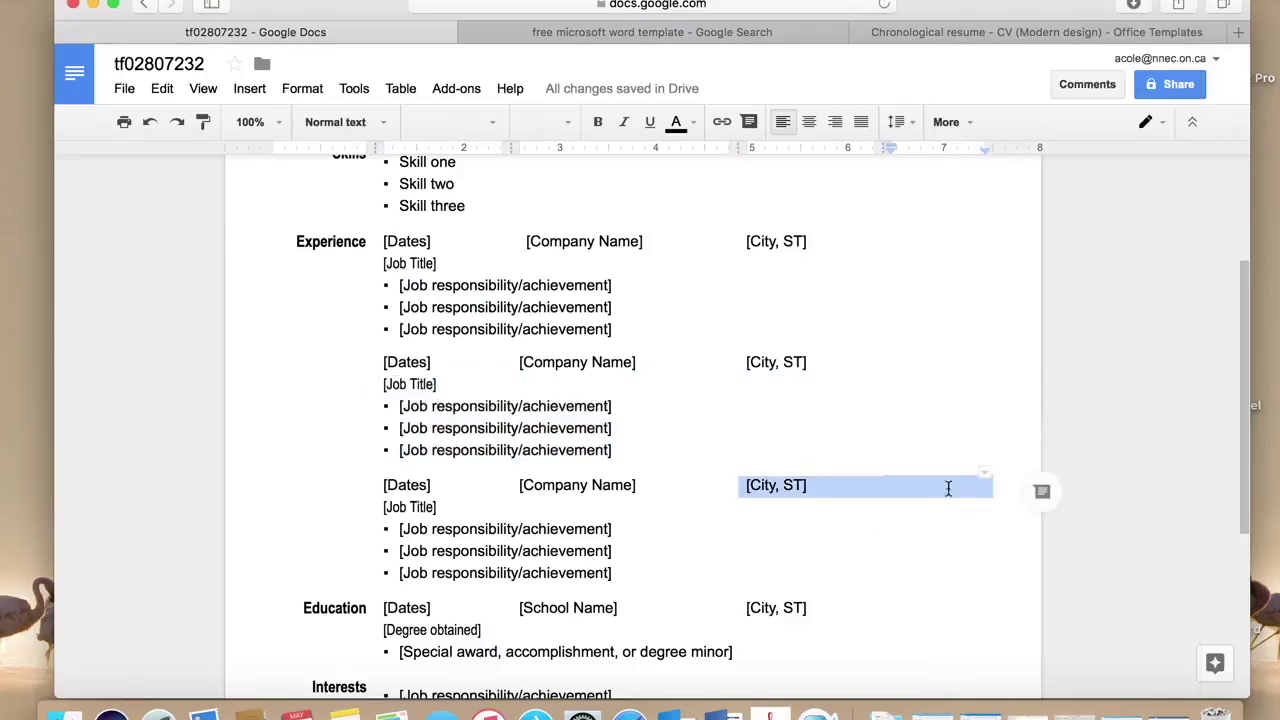
right_click(949, 486)
left_click(1010, 587)
left_click_drag(383, 457, 941, 481)
right_click(923, 520)
left_click(986, 517)
- Merge Education's [City, ST] cells and the Degree obtained and Special award cells
scroll(941, 500, "down", 2)
right_click(940, 481)
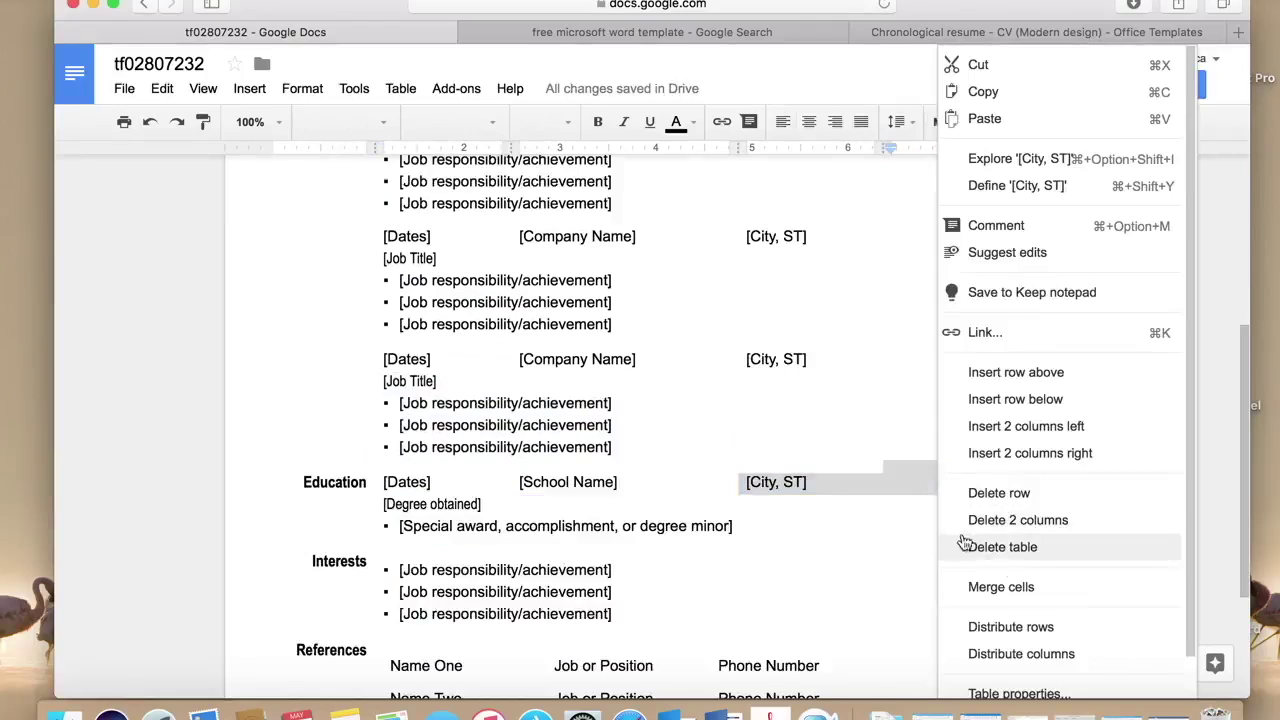
left_click(1020, 592)
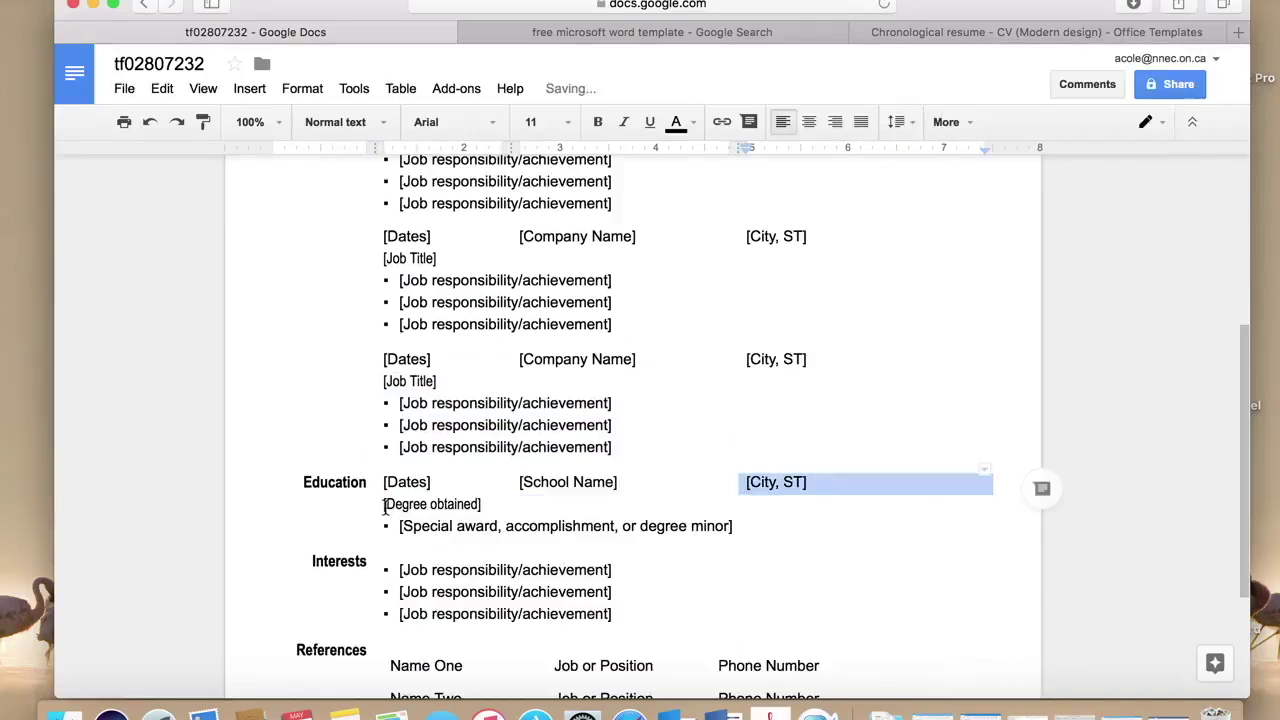
left_click_drag(388, 506, 954, 524)
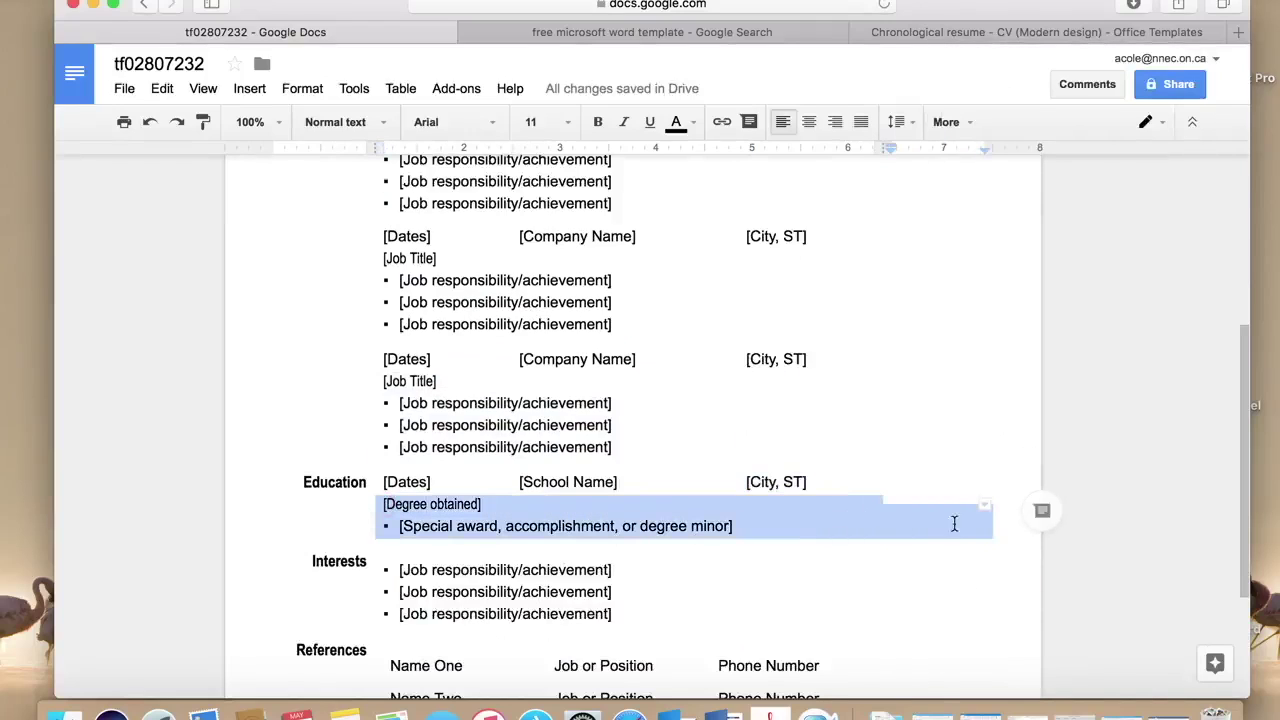
right_click(924, 527)
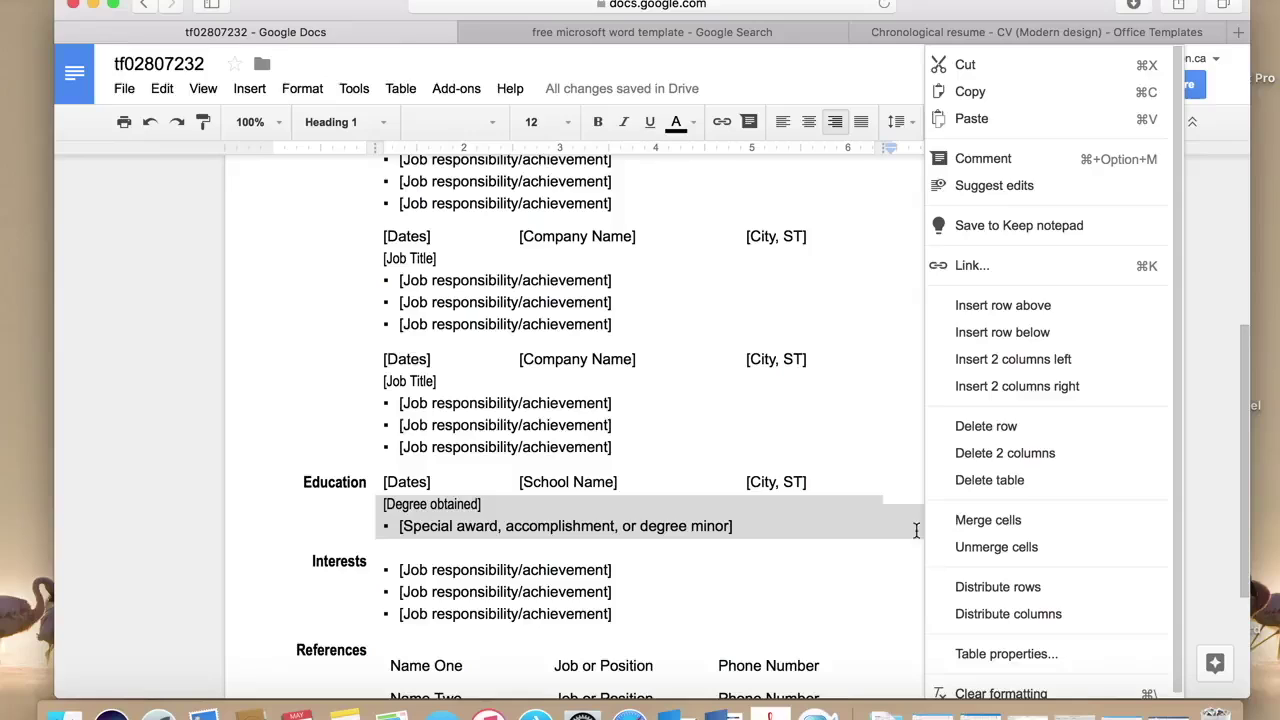
left_click(987, 524)
scroll(658, 508, "down", 2)
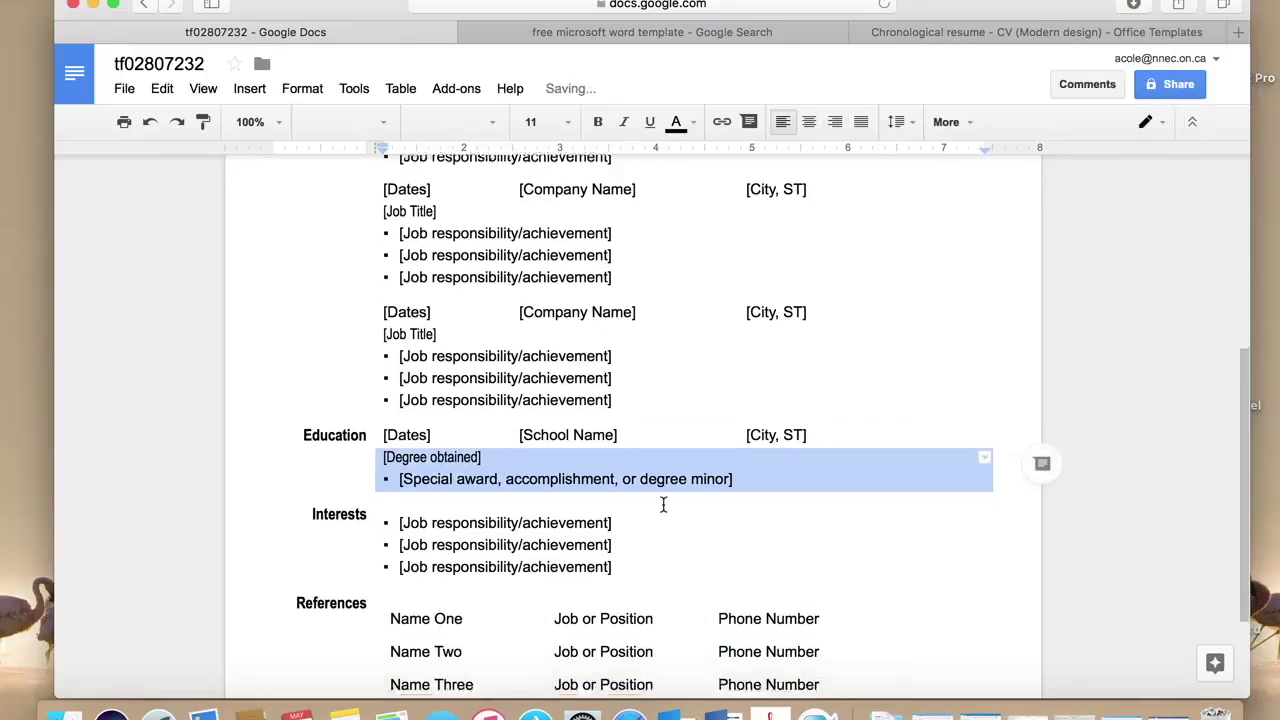
- Select the Interests bullet cells across the row and merge them into one cell
left_click_drag(398, 492, 937, 516)
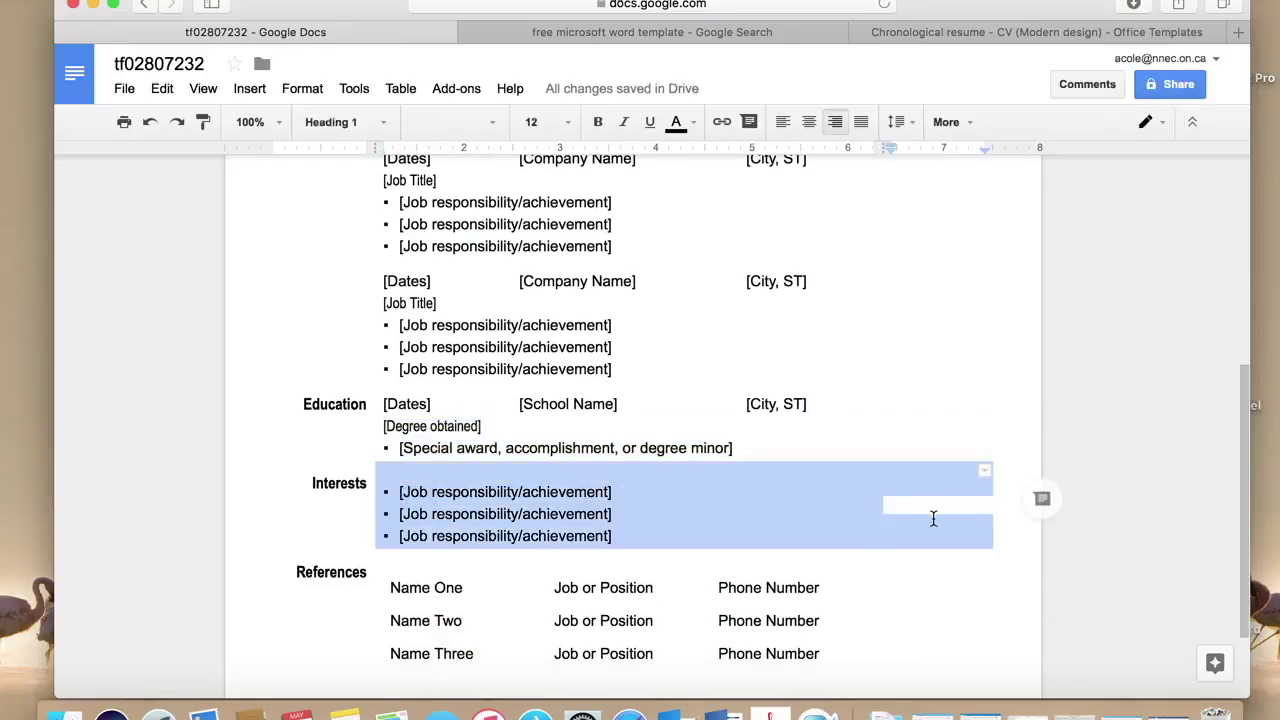
right_click(888, 522)
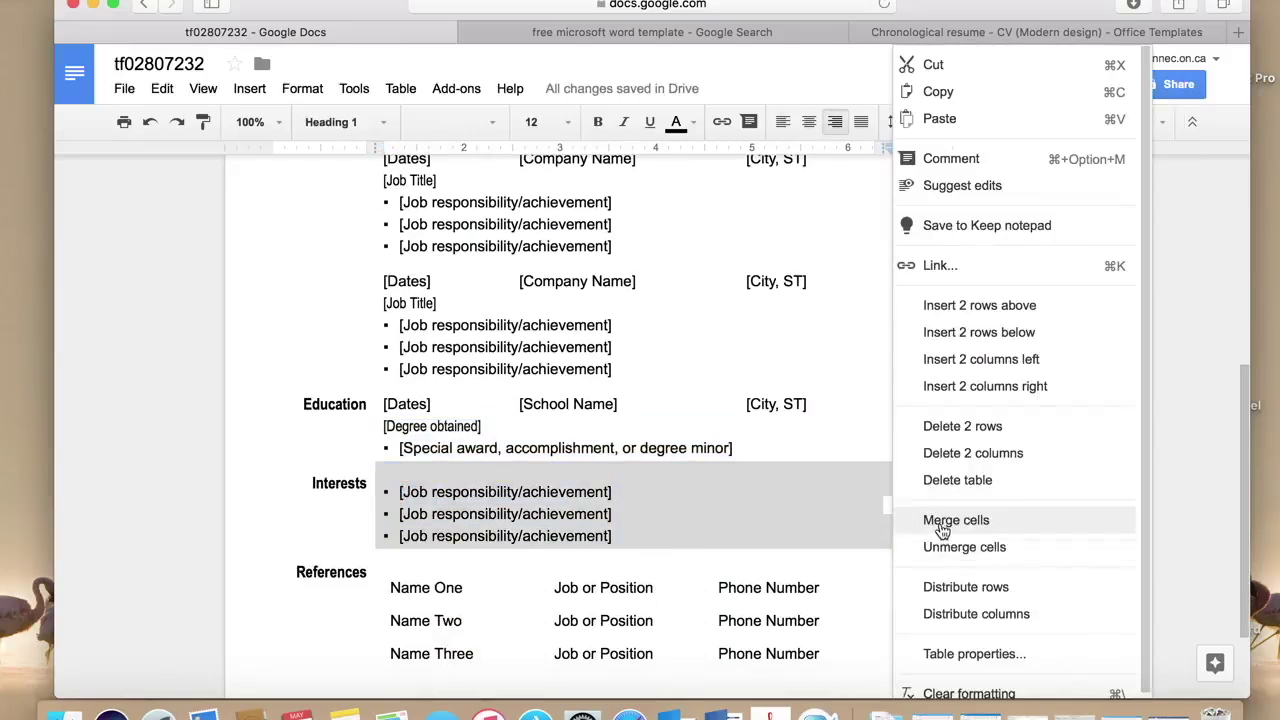
left_click(940, 520)
scroll(854, 542, "down", 3)
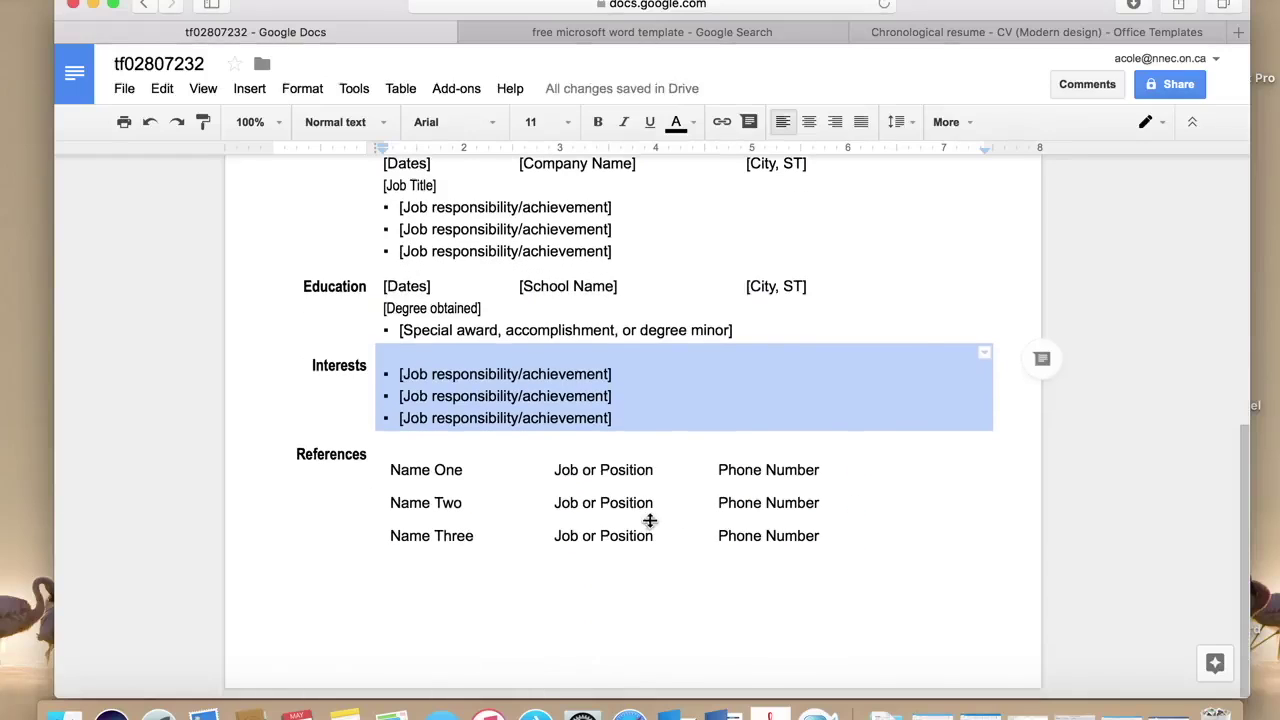
left_click(651, 521)
- Scroll through the resume to check that the merged rows reach the right margin
left_click(742, 493)
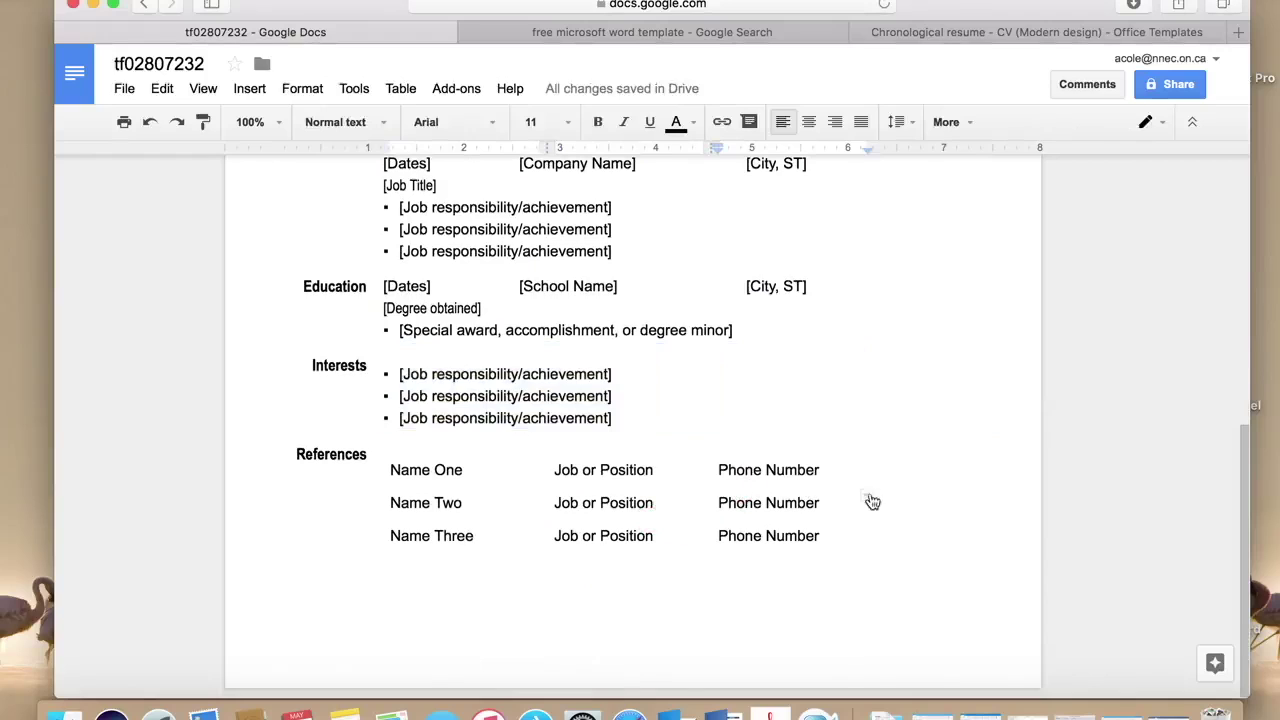
left_click(786, 470)
scroll(632, 505, "up", 2)
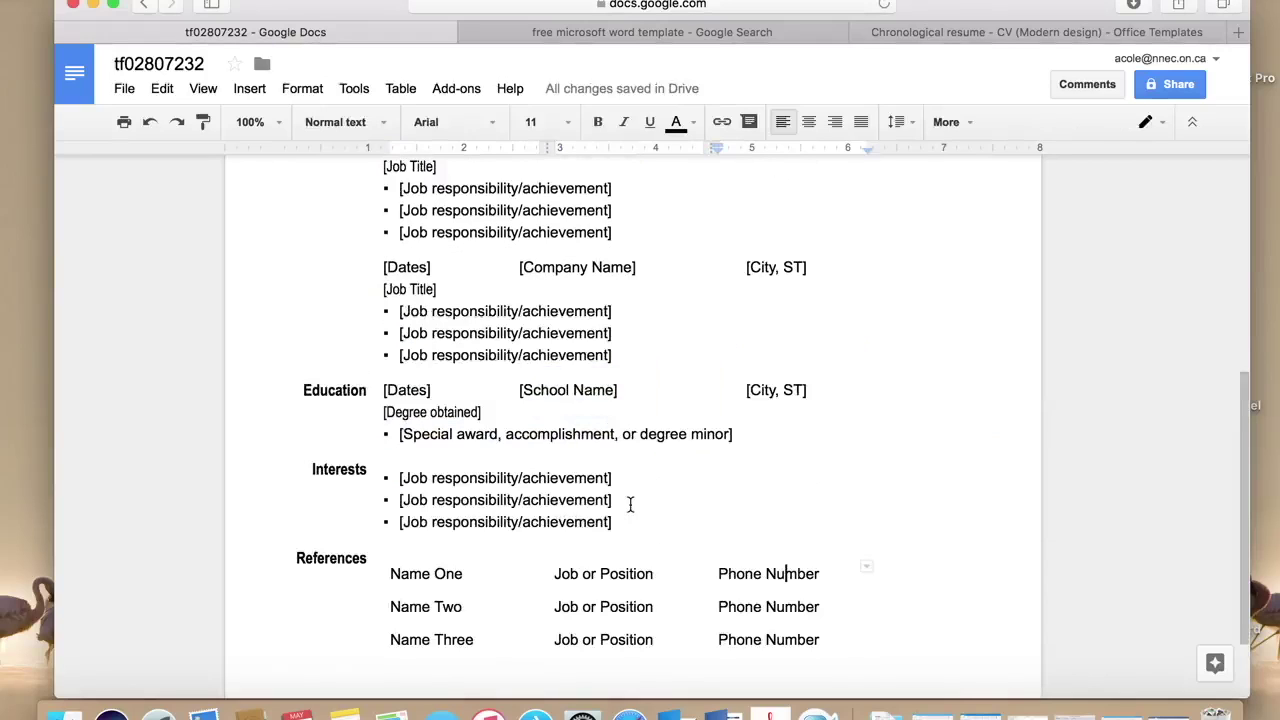
scroll(630, 504, "up", 6)
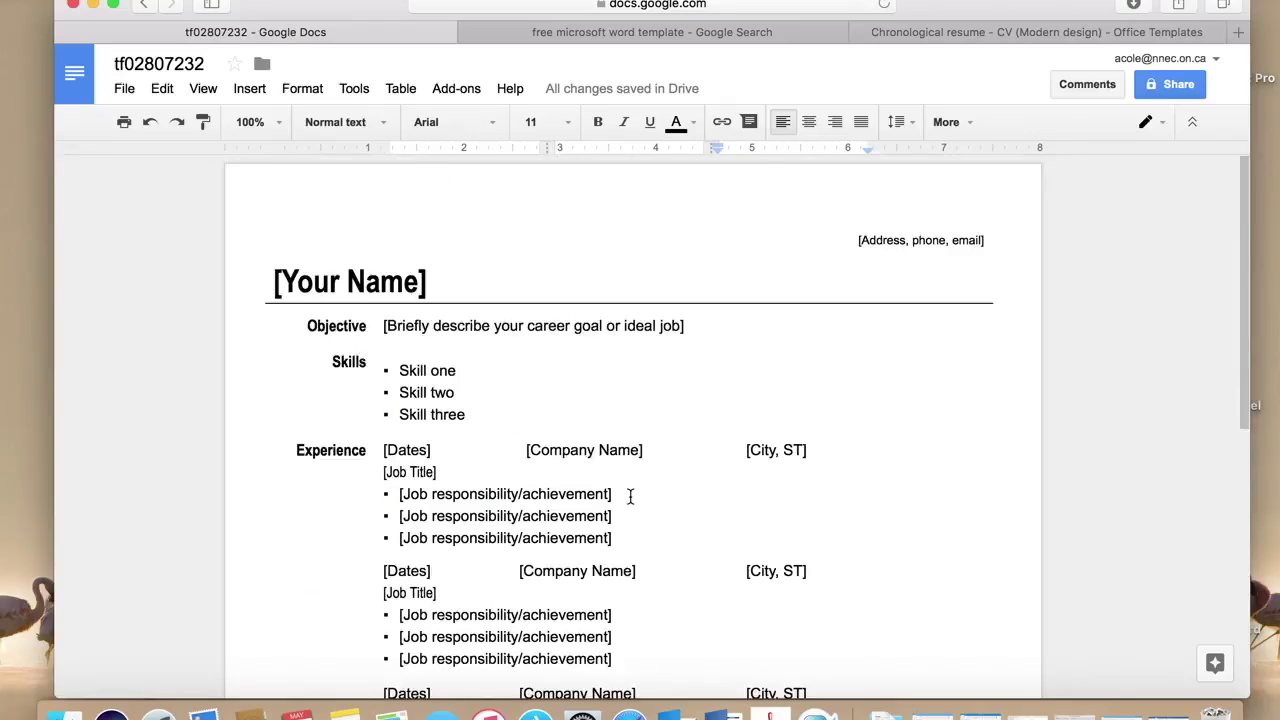
scroll(630, 496, "down", 5)
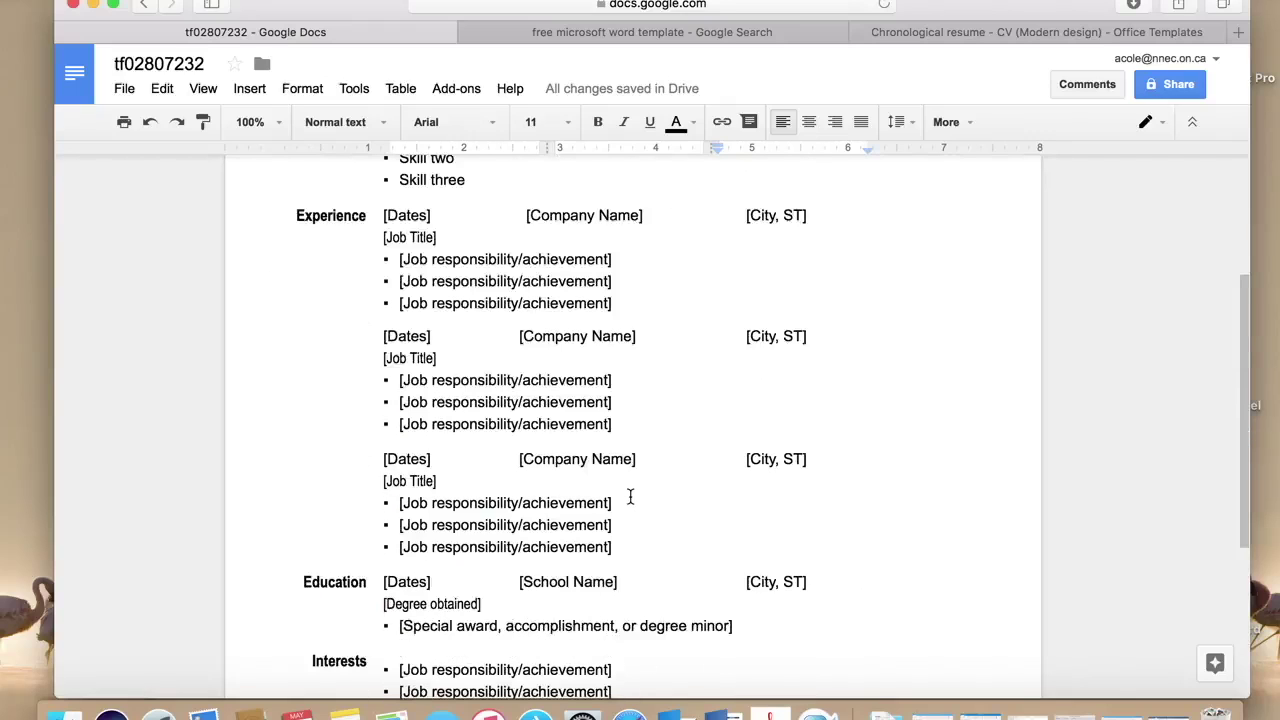